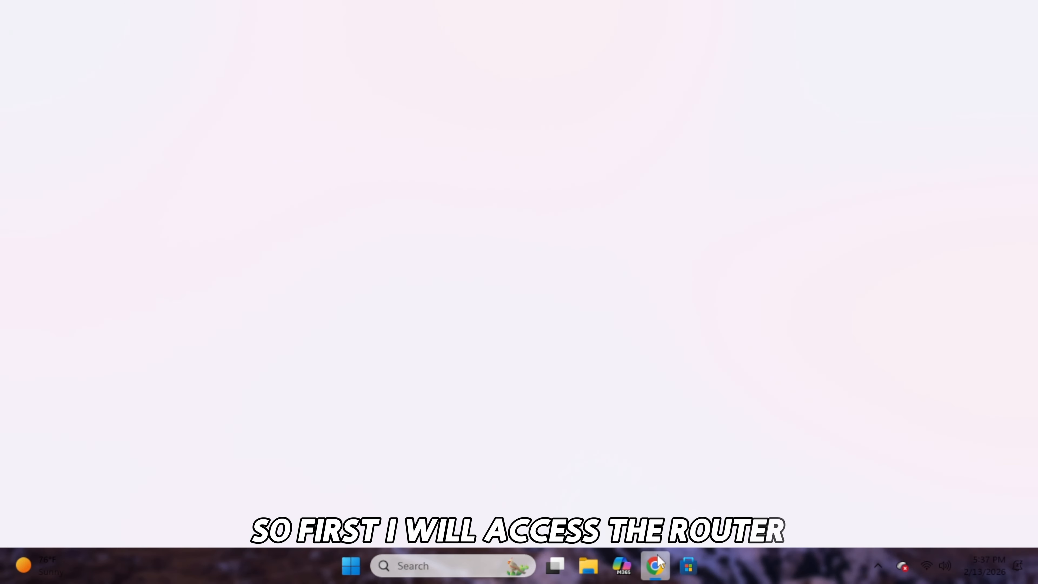
Open the router page at 192.168.1.1 and log in as admin with the saved credentials, entering the Windows PIN when asked
text(192)
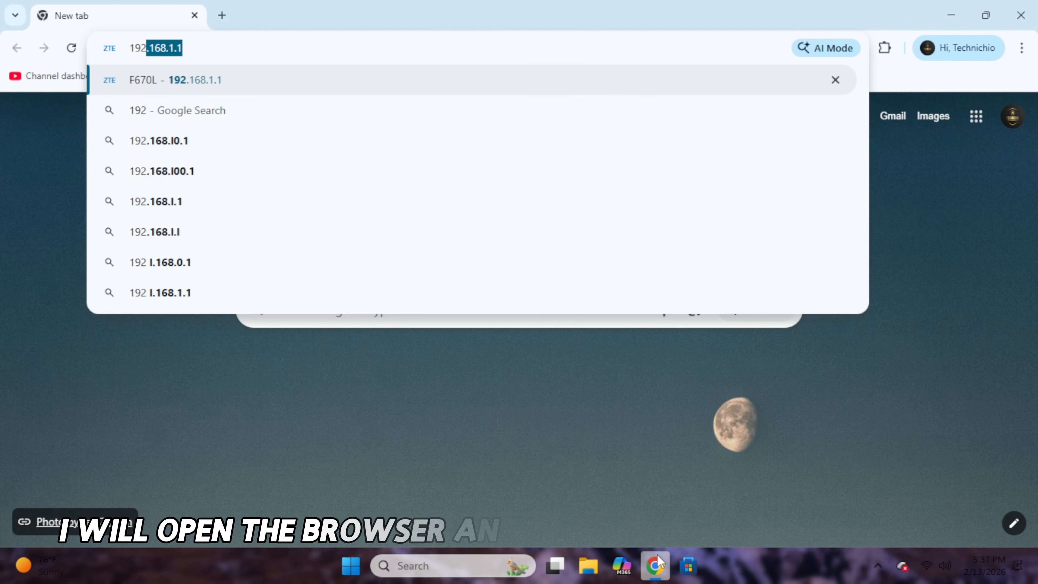
key(Return)
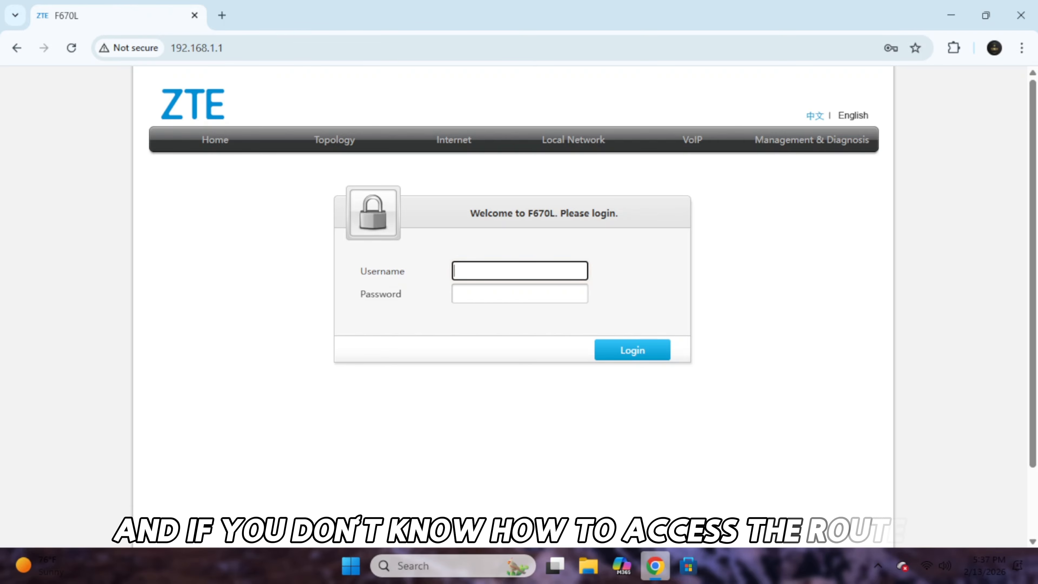
click(514, 269)
click(551, 301)
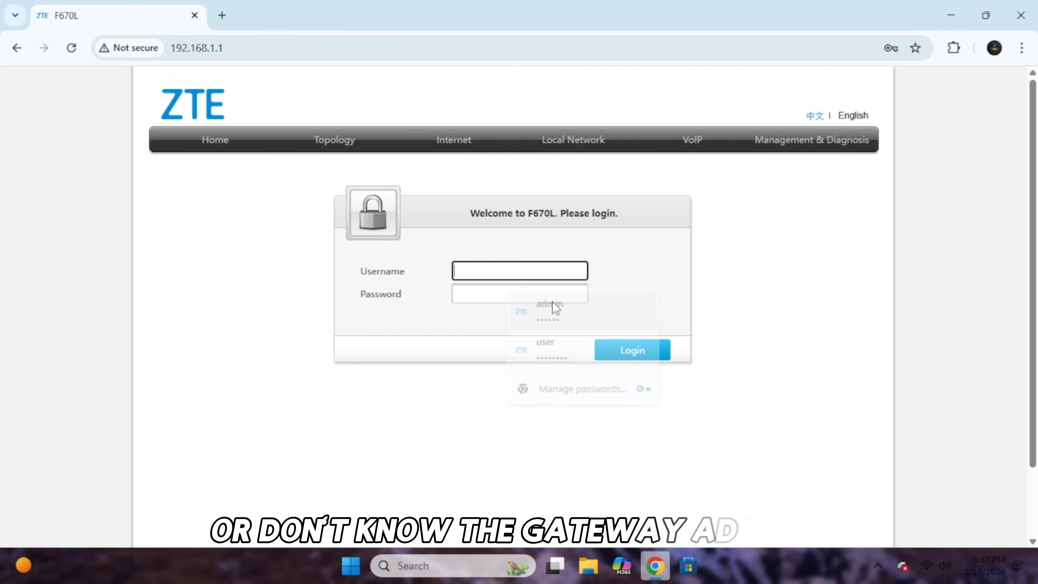
text(••••)
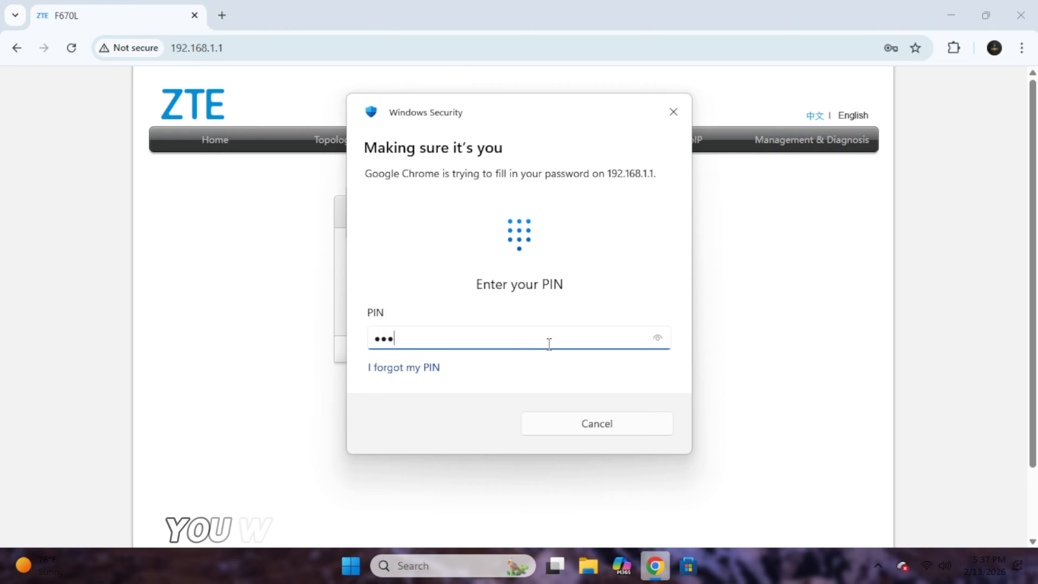
key(Return)
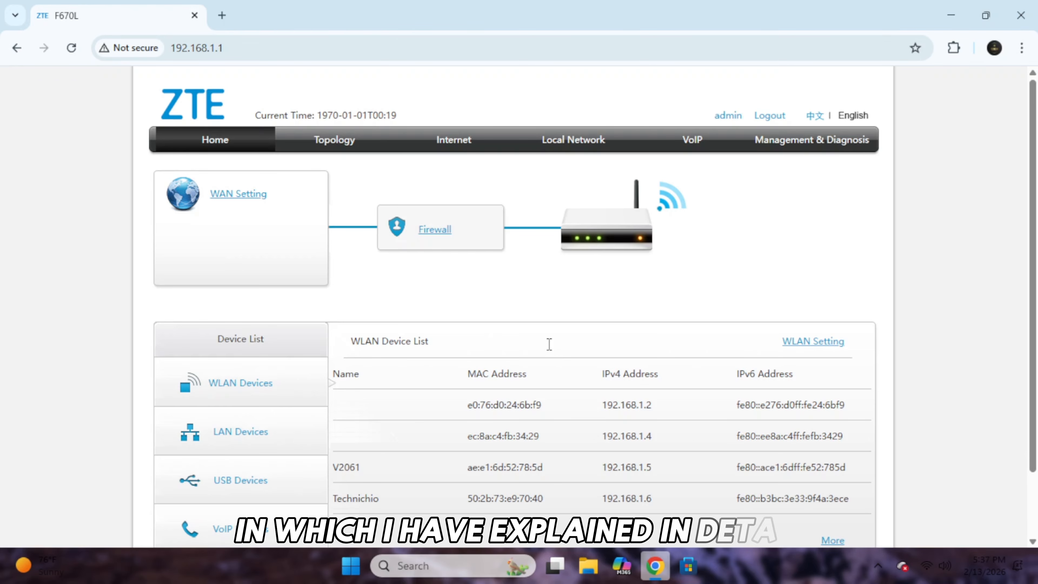
Review the WLAN on/off, global 2.4 GHz and 5 GHz, and SSID configuration settings under Local Network
click(457, 158)
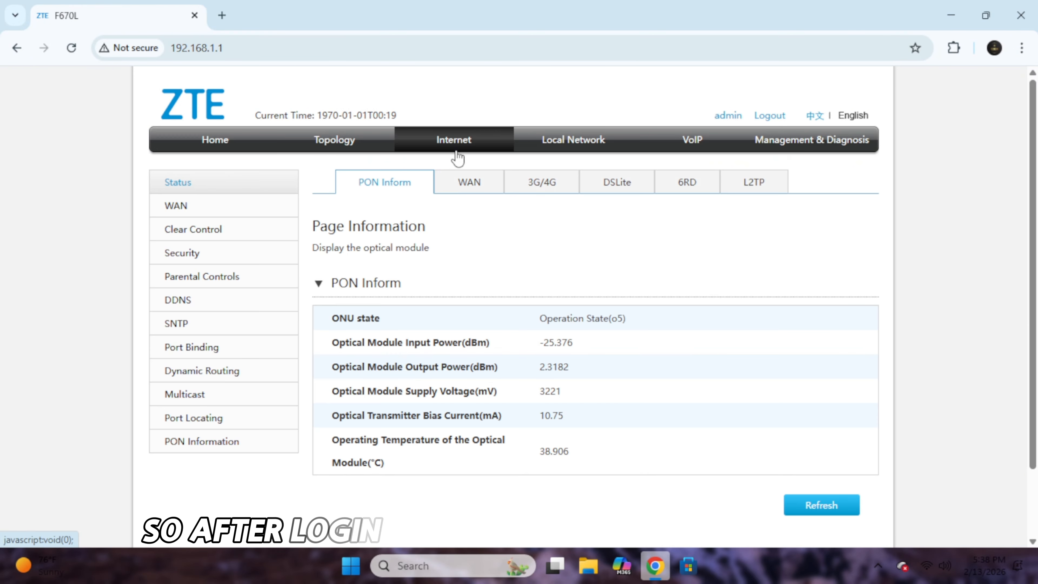
click(546, 146)
click(198, 216)
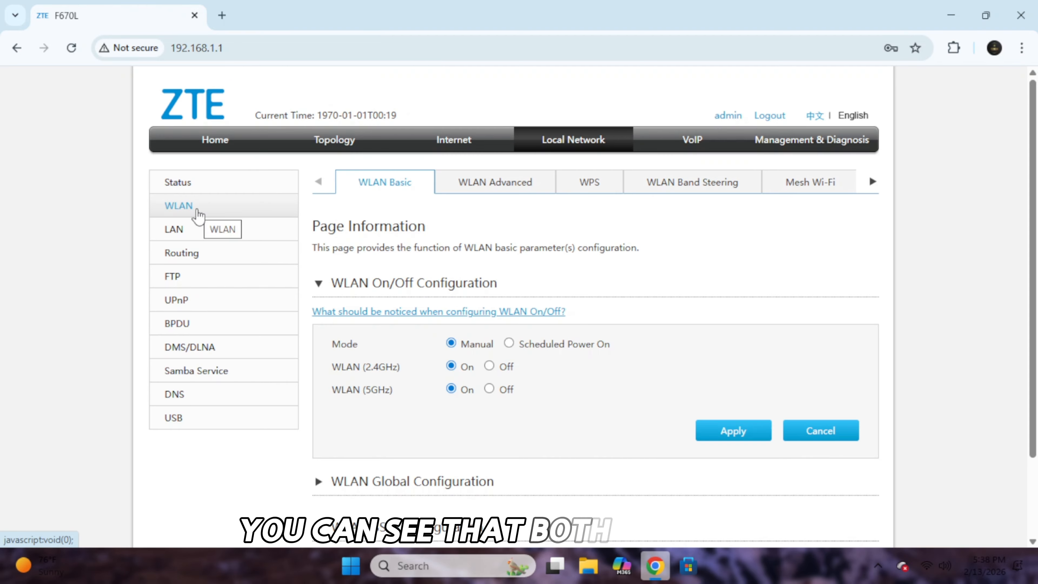
scroll(327, 348, down, 2)
click(318, 392)
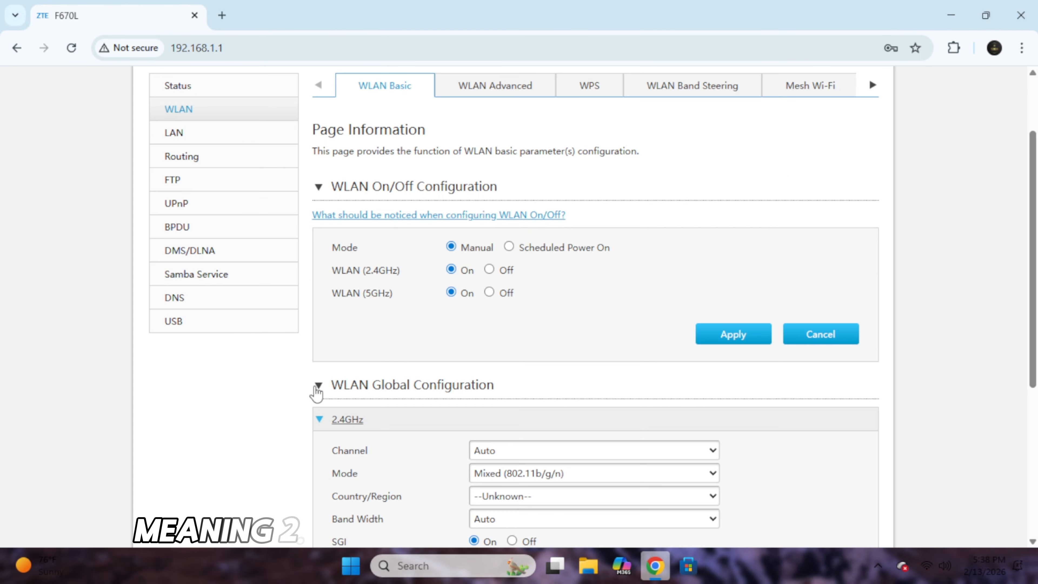
scroll(306, 395, down, 5)
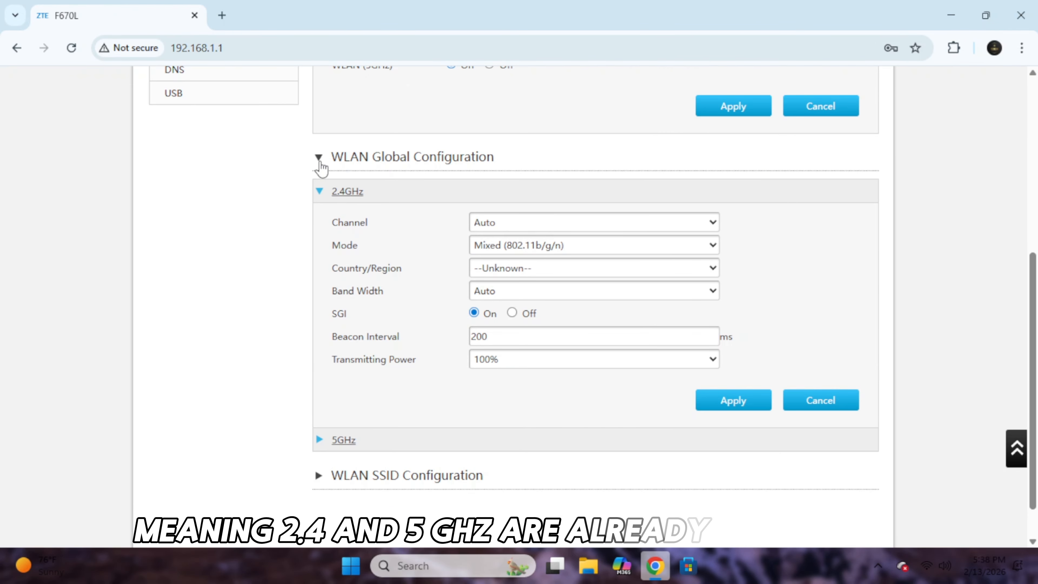
click(319, 160)
click(319, 431)
scroll(266, 431, down, 8)
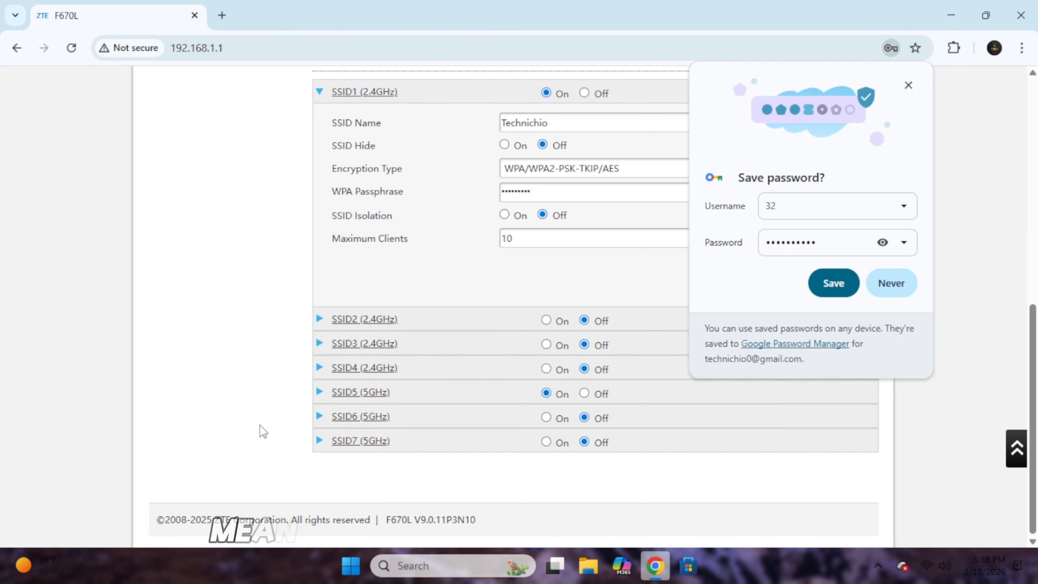
click(909, 85)
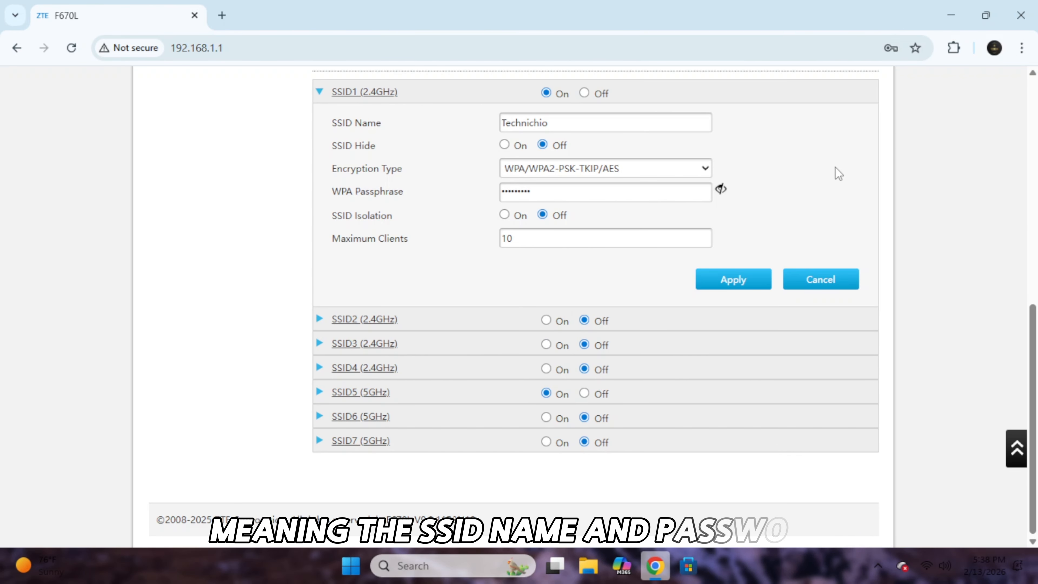
Examine the 5 GHz SSID settings and the WLAN Advanced access control modes
click(335, 395)
click(320, 394)
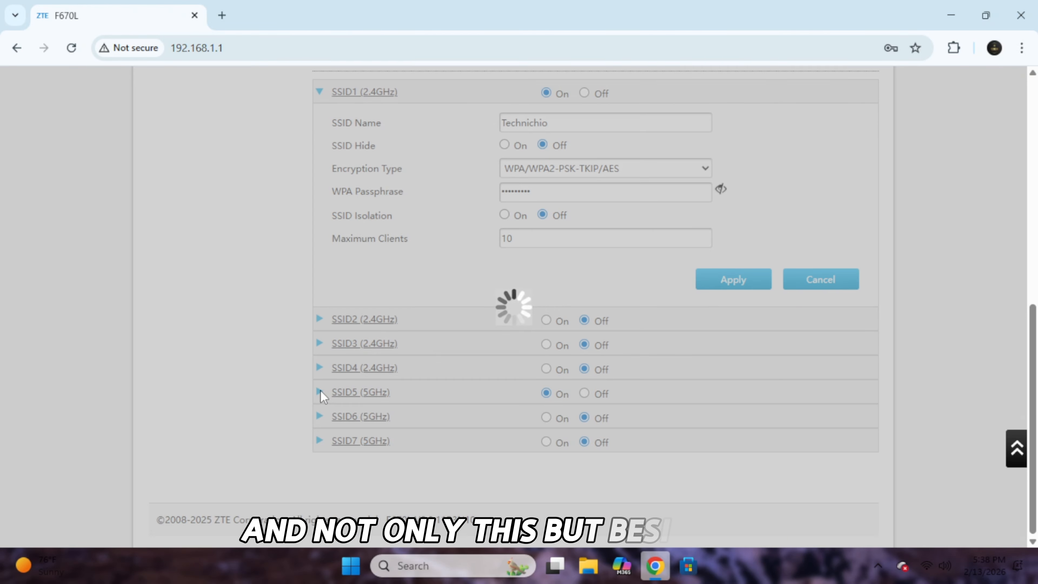
scroll(319, 393, up, 4)
click(314, 293)
scroll(310, 292, up, 5)
click(488, 182)
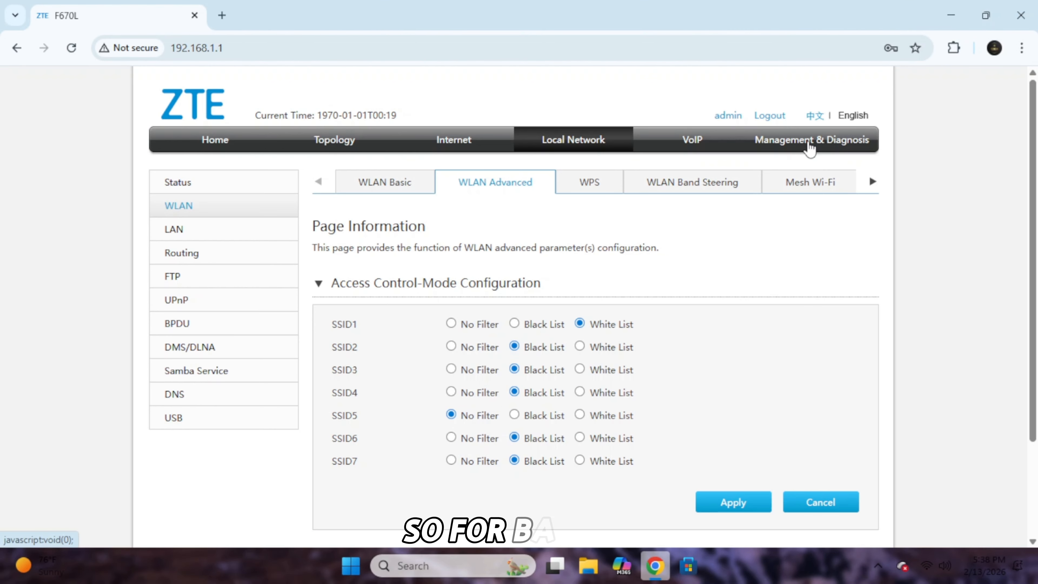
Download a backup of the user configuration from System Management's User Configuration Management, overwriting any existing download
click(737, 187)
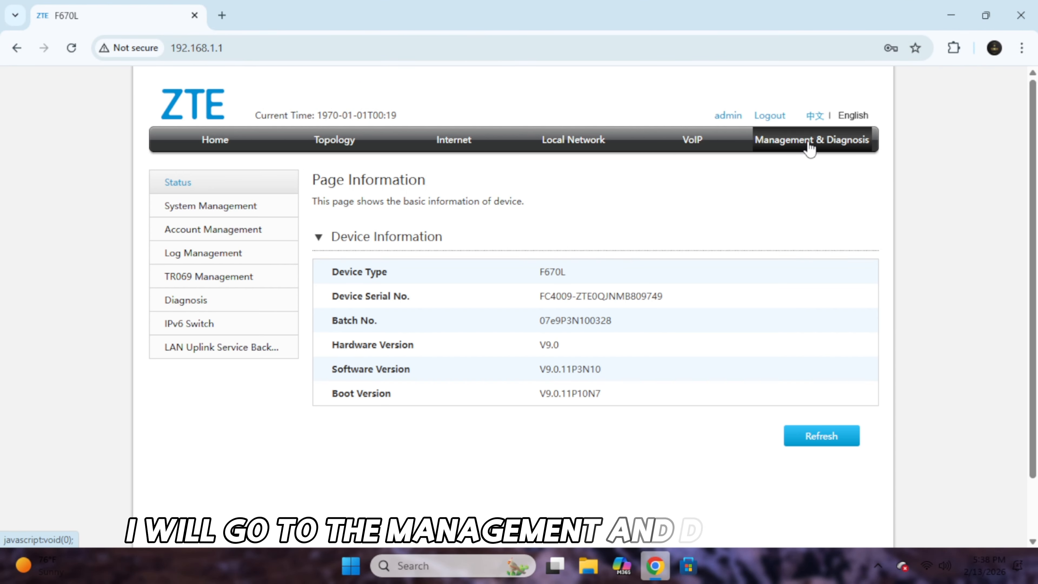
click(222, 209)
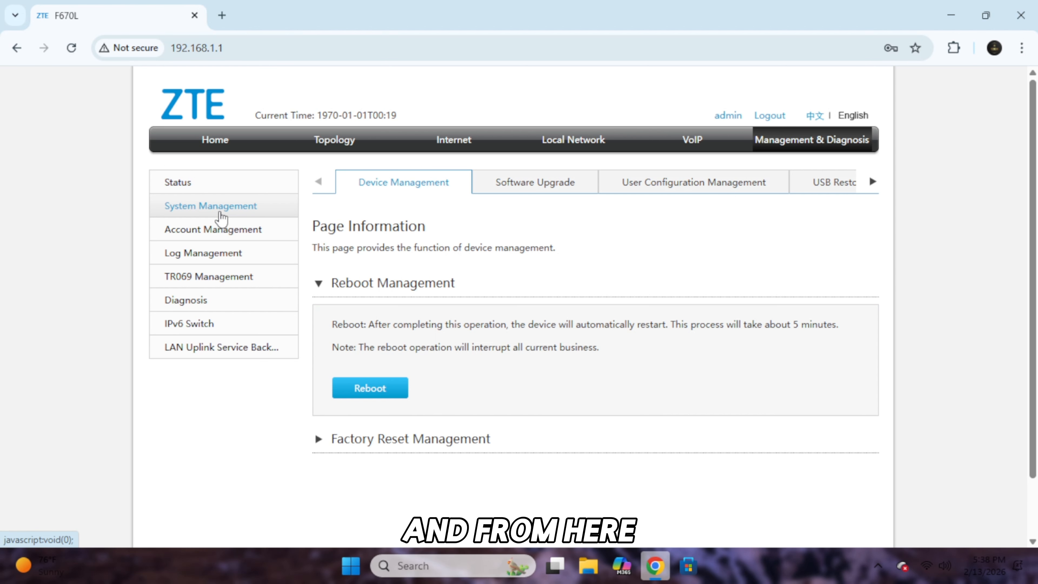
click(733, 196)
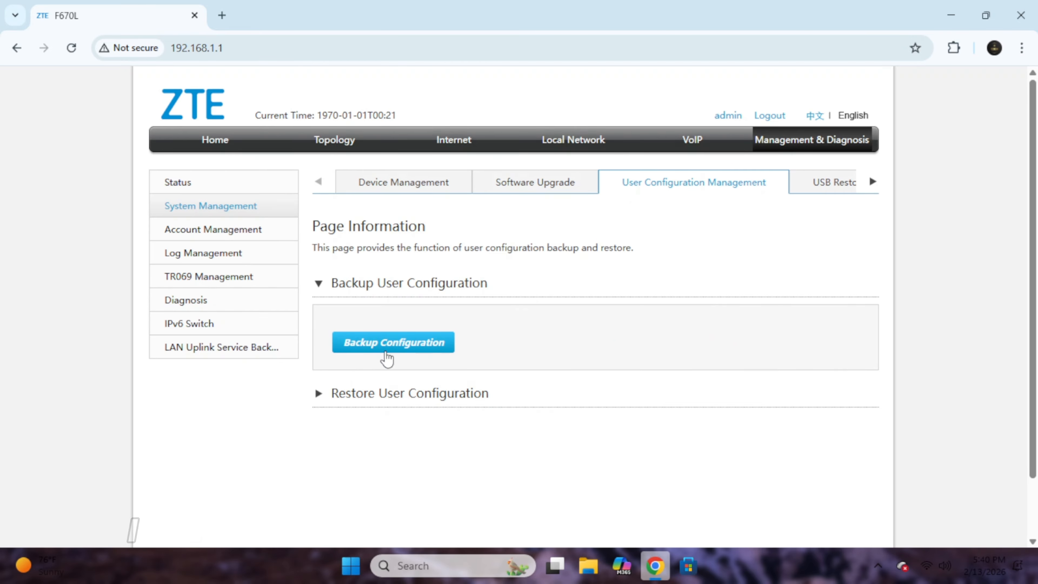
click(386, 351)
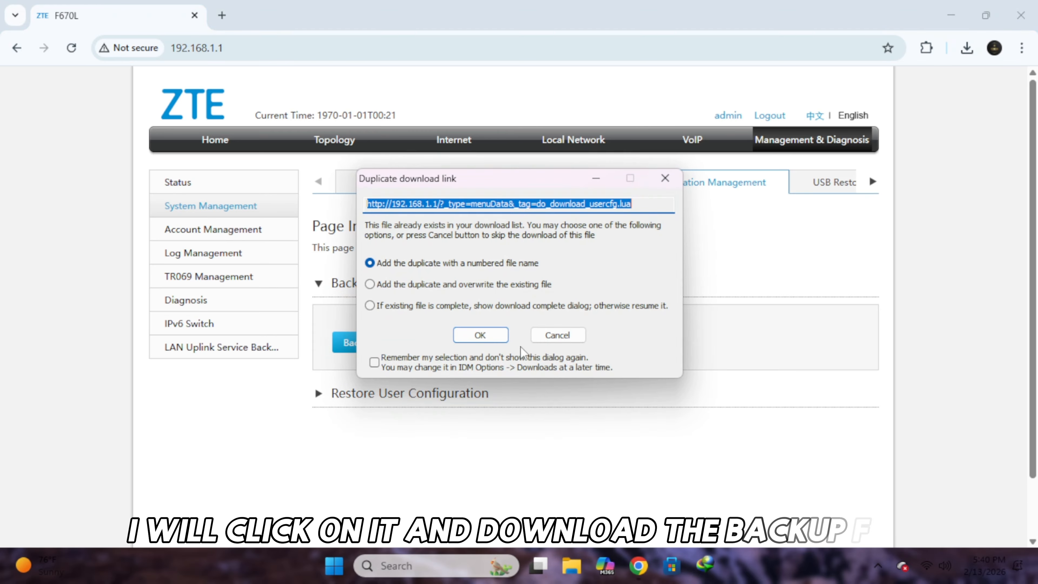
click(444, 302)
click(477, 332)
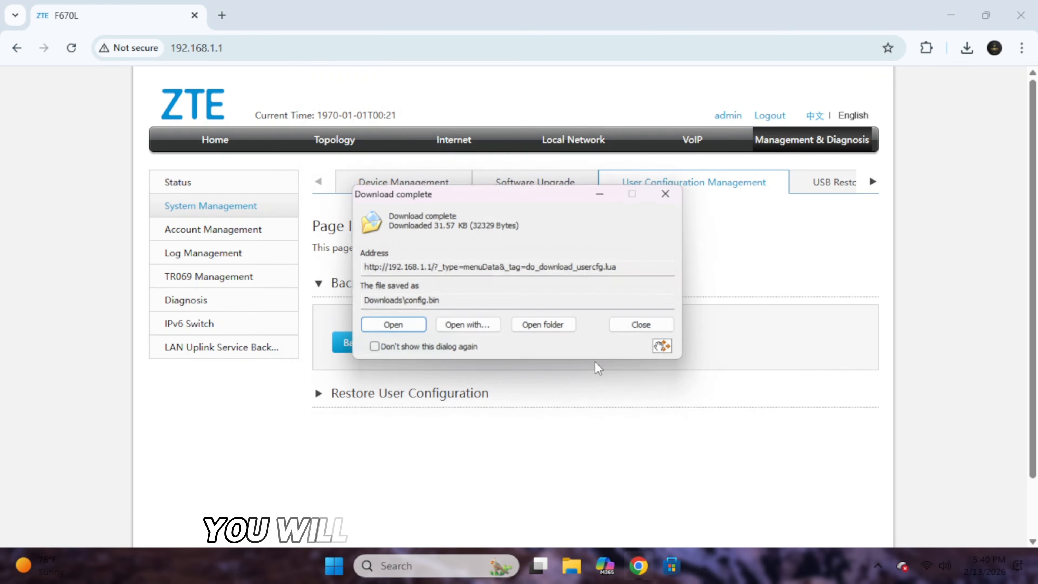
Open the download folder to locate config.bin, then close the folder window
click(531, 327)
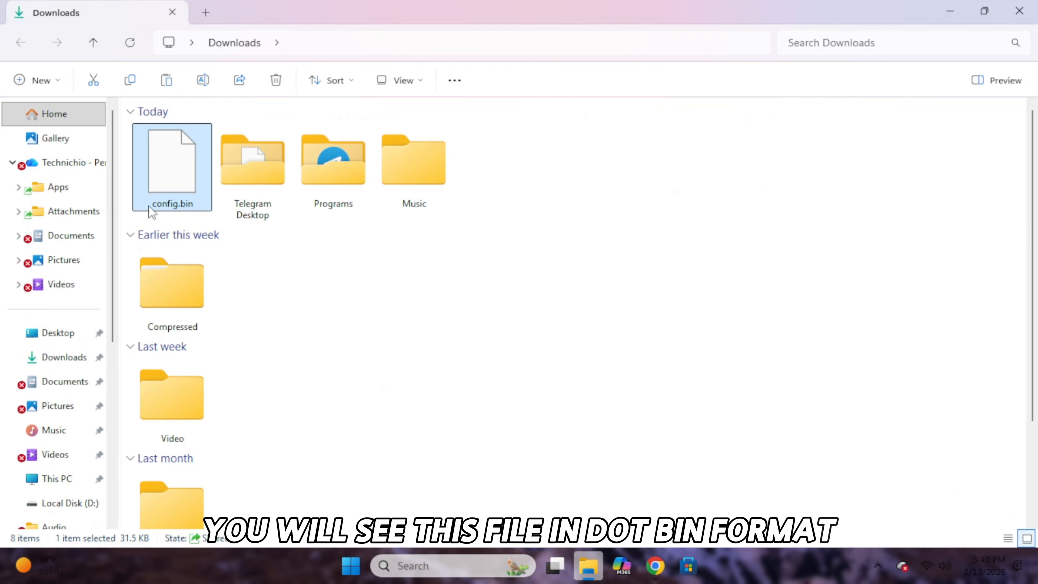
click(559, 201)
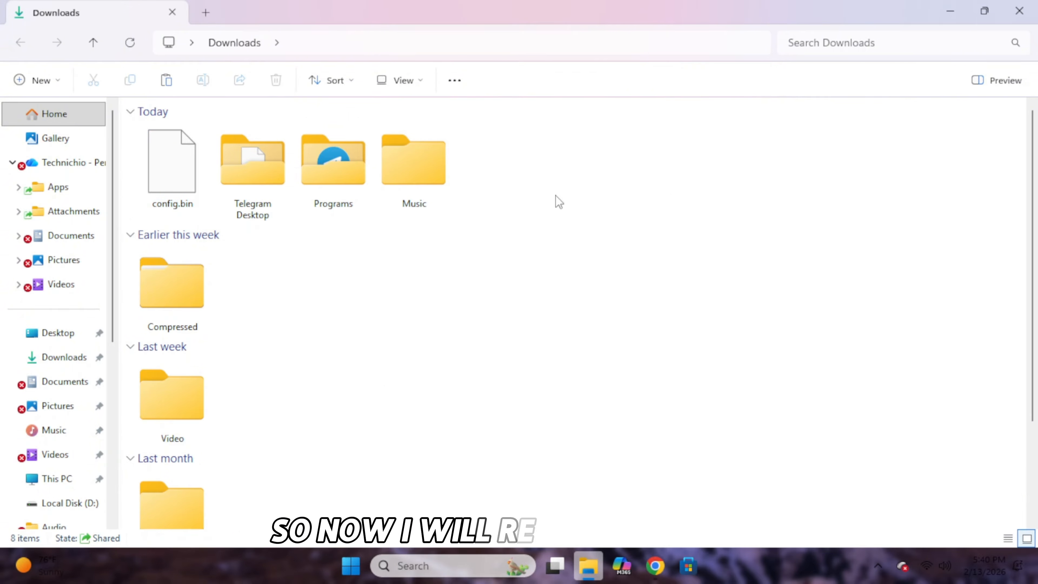
click(1017, 7)
click(1017, 8)
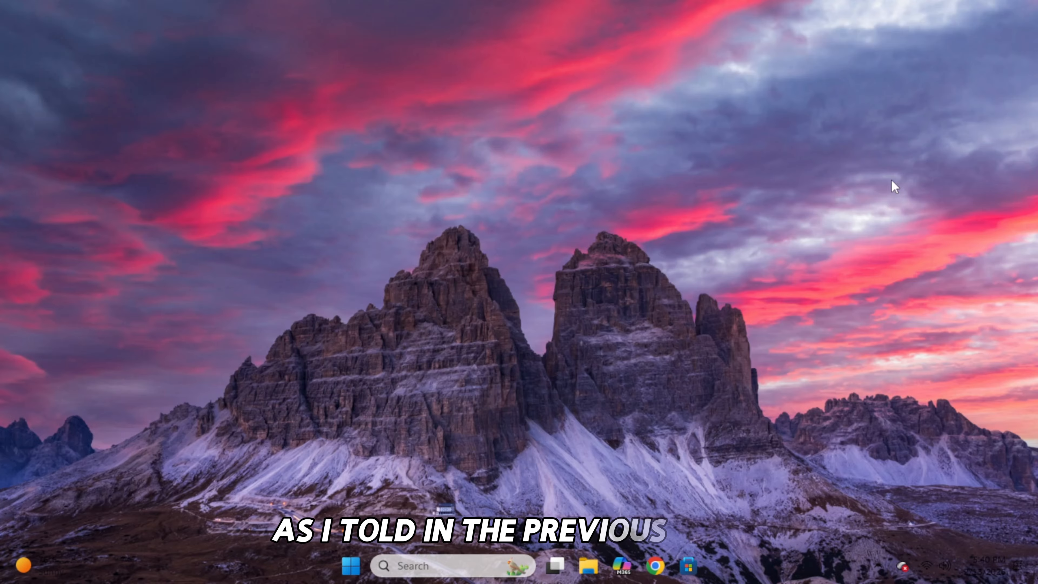
Open the Wi-Fi page under Network & internet in Windows Settings
click(360, 560)
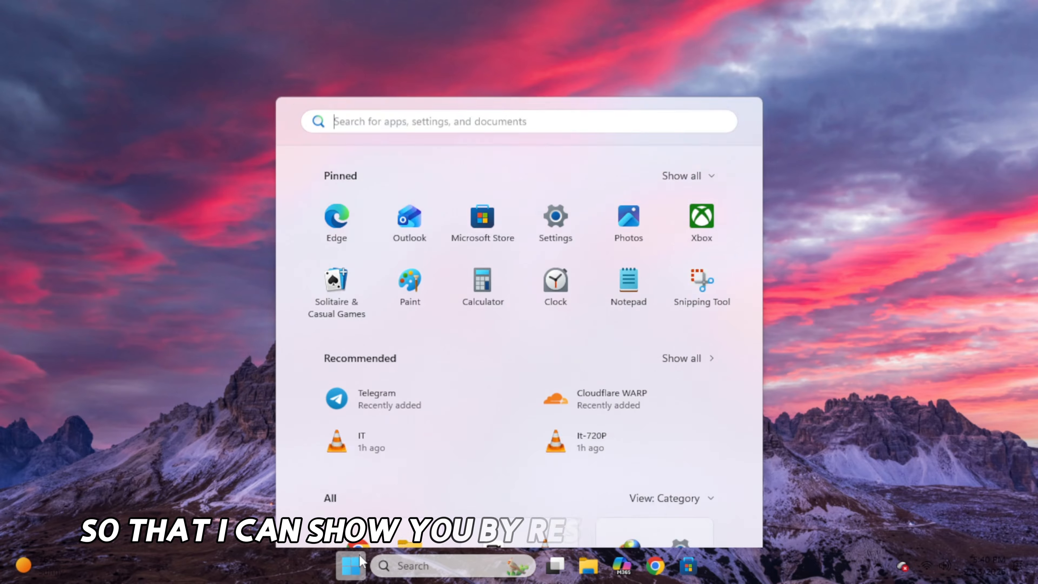
click(555, 167)
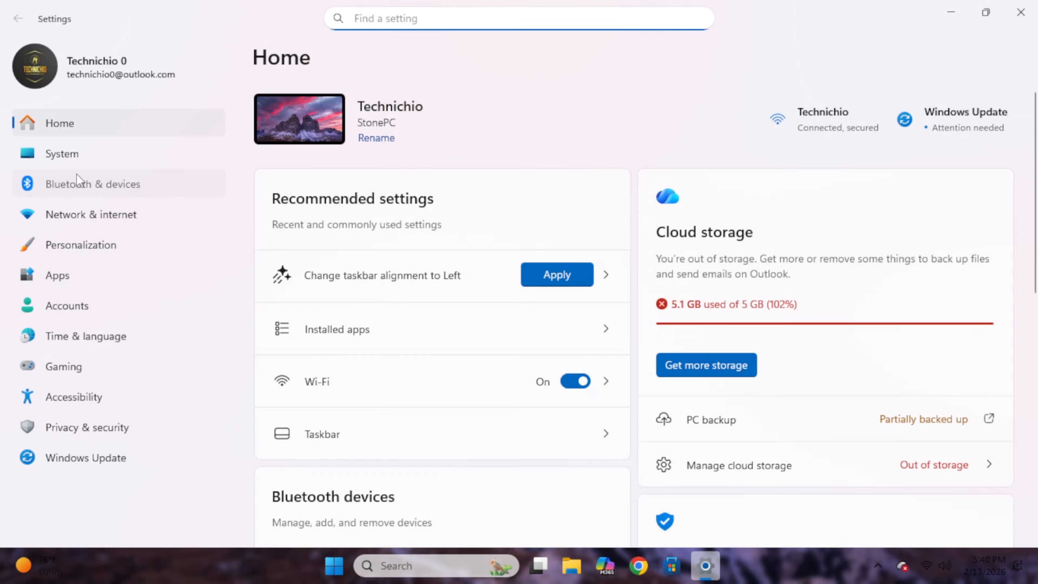
click(77, 180)
click(89, 209)
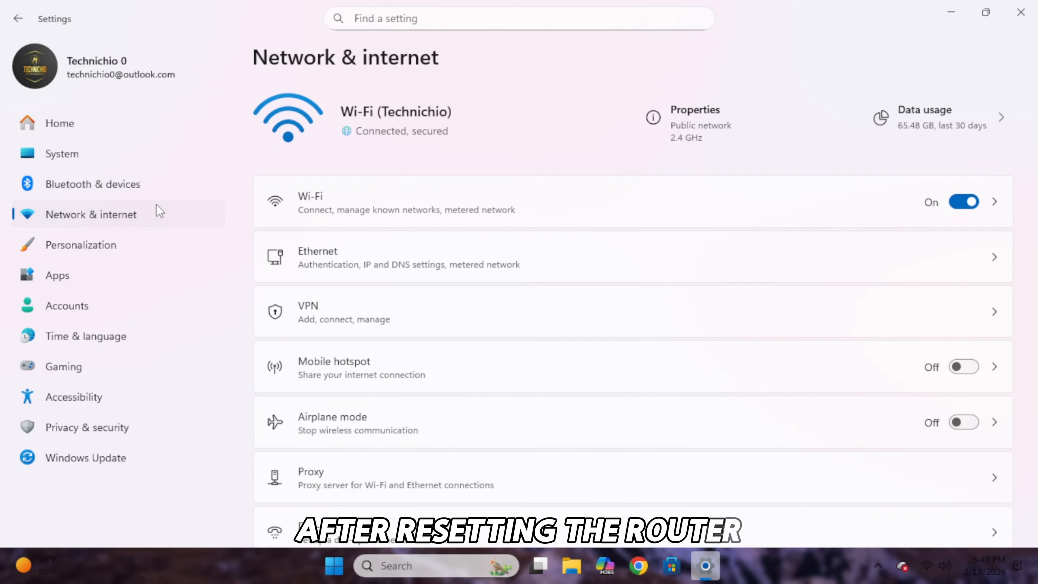
click(535, 201)
click(989, 111)
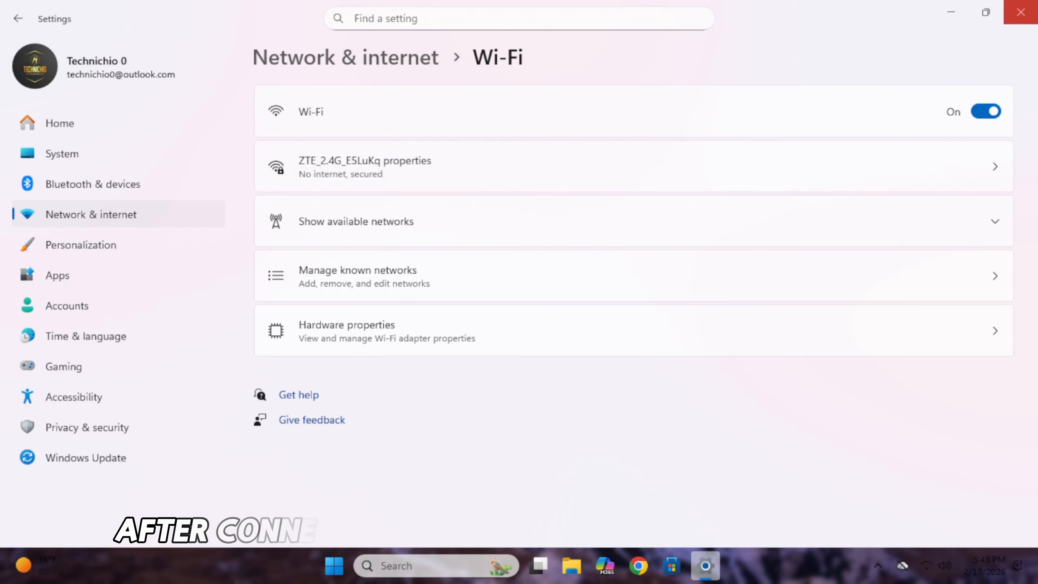
Close Settings and open 192.168.1.1 in the browser again
click(1020, 12)
click(654, 566)
text(192.168.1.1)
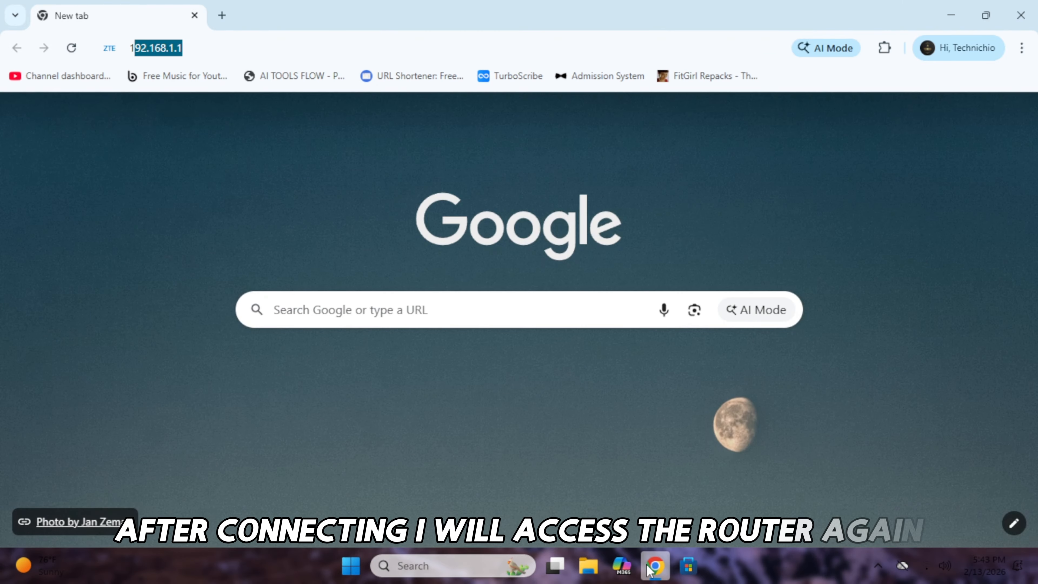
key(Return)
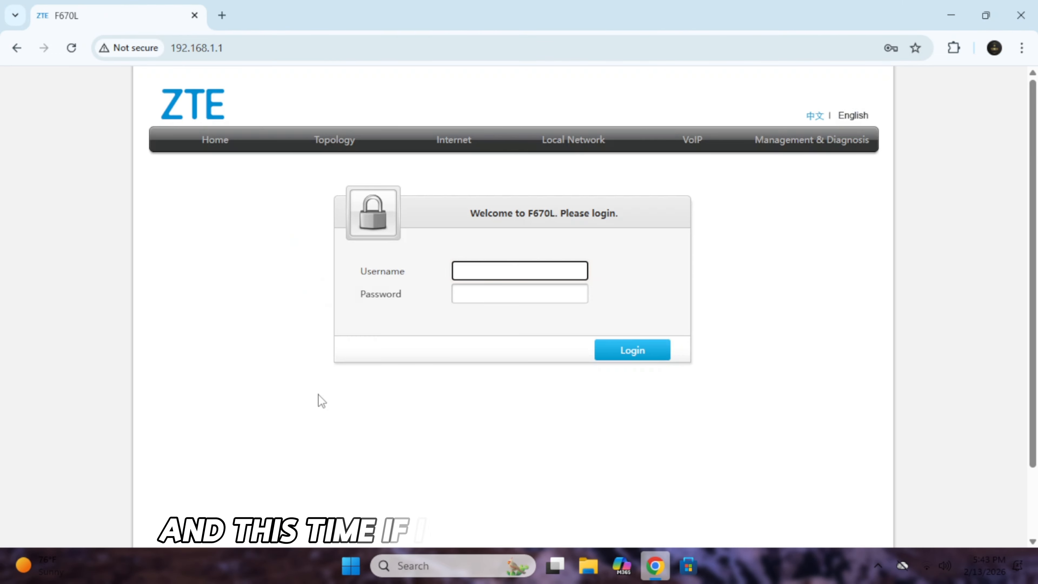
Try to log in as admin with the saved password
click(509, 268)
click(568, 303)
text(0)
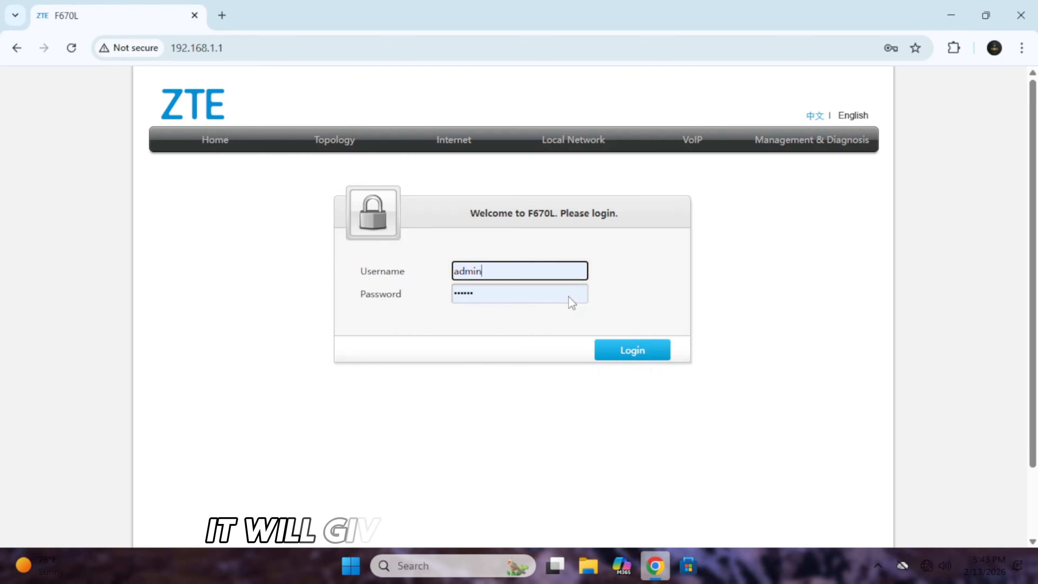
click(613, 350)
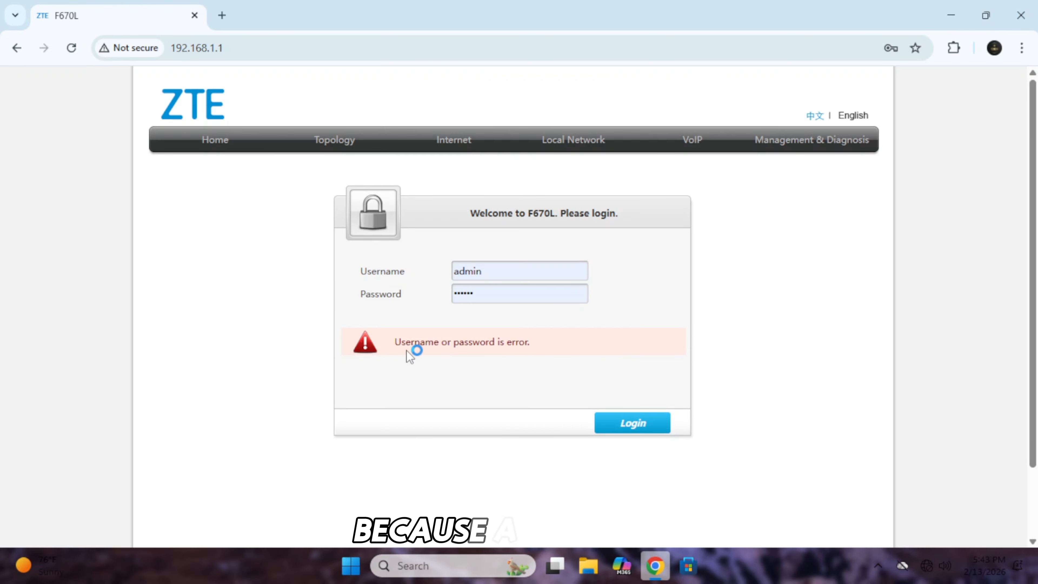
Log in as admin using the default password printed on the router's label
click(494, 273)
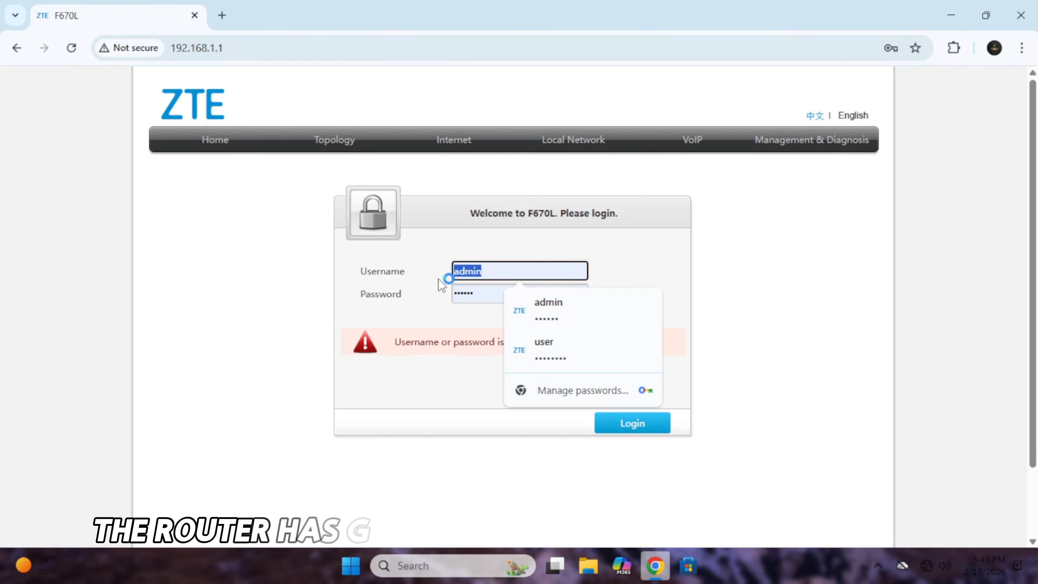
key(Tab)
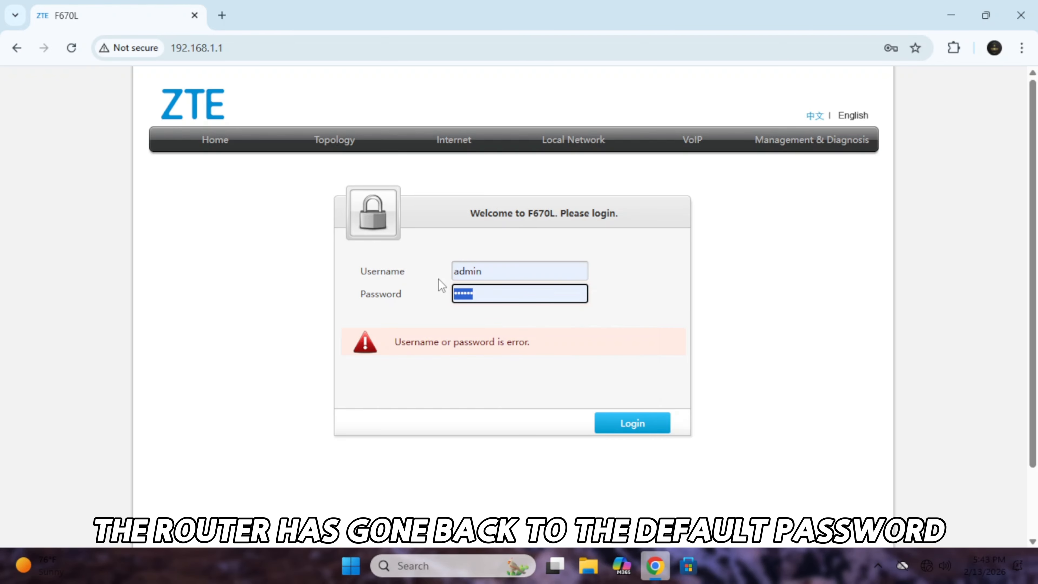
key(BackSpace)
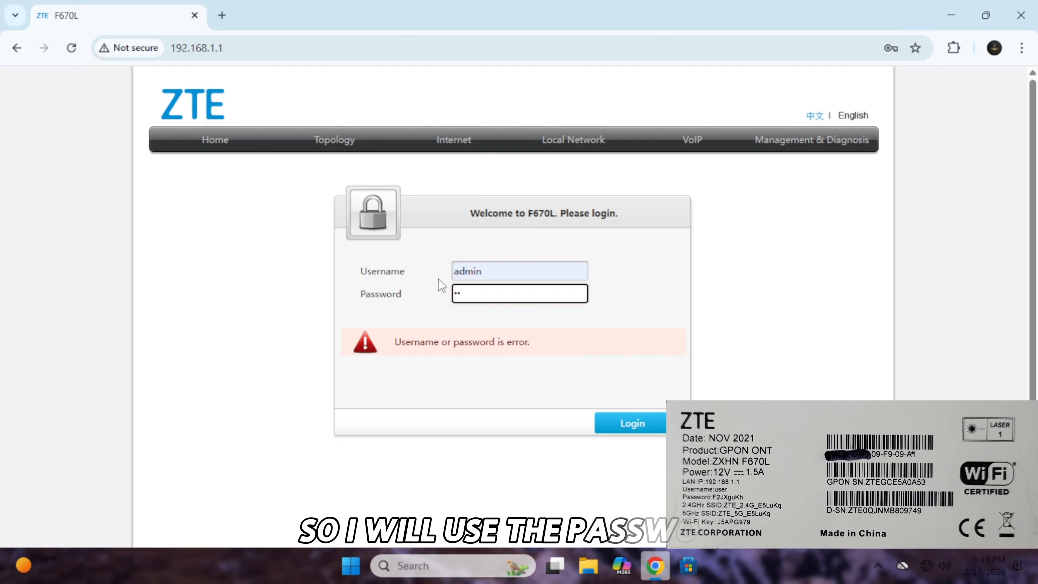
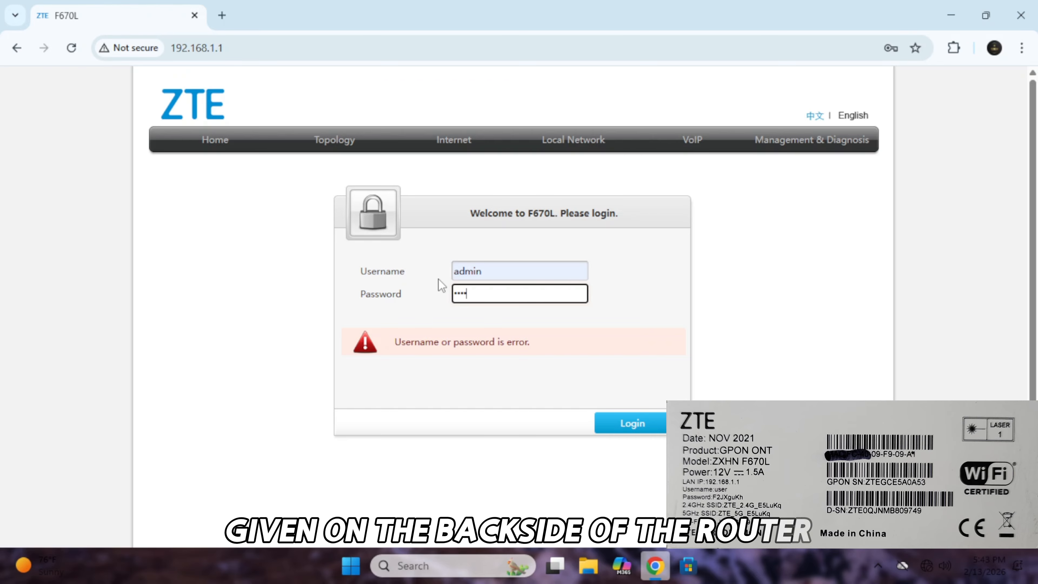
key(Return)
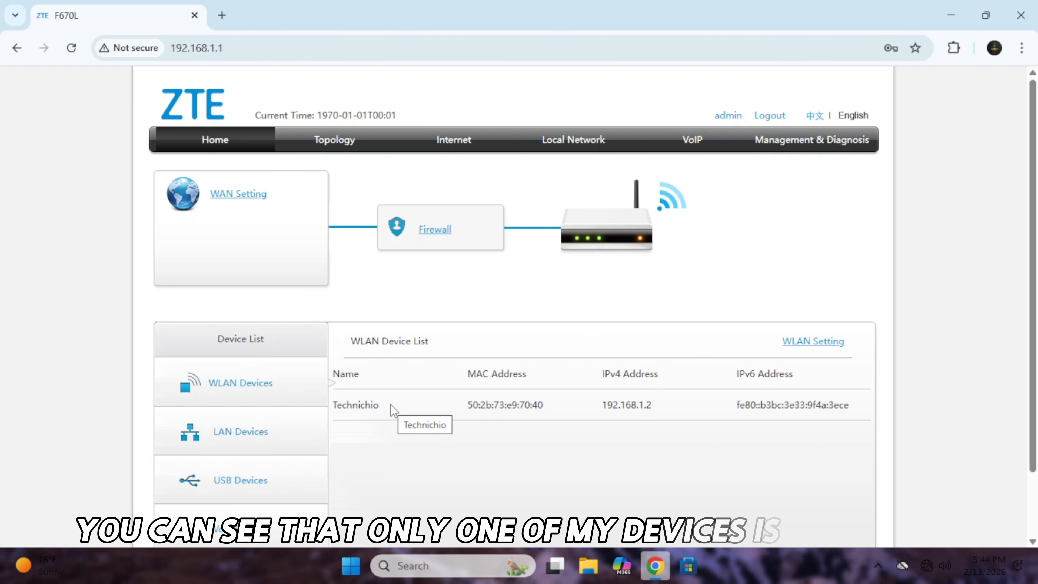
Examine the WAN connection settings on the router's Internet page
click(456, 149)
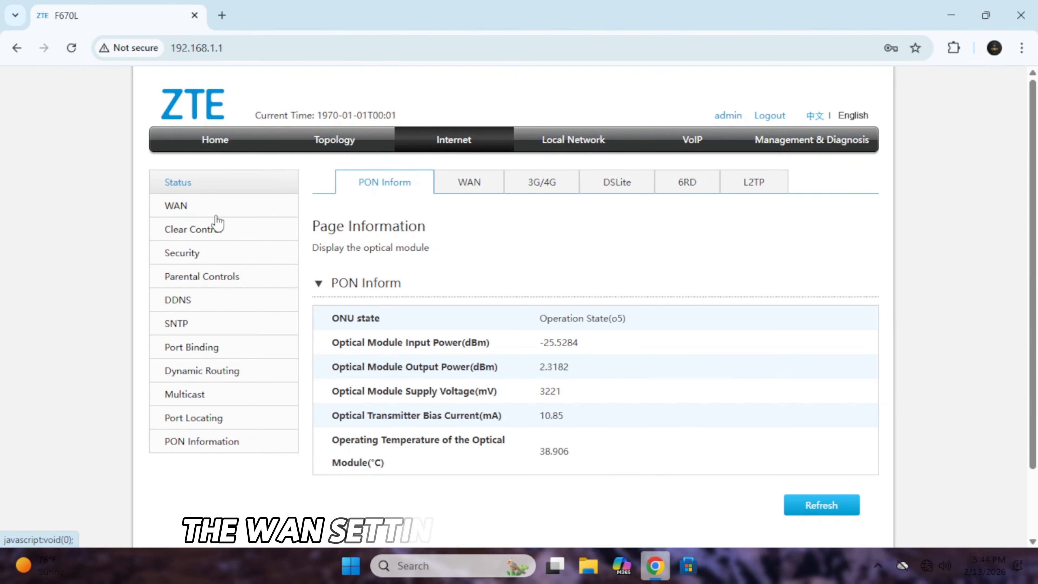
click(173, 208)
scroll(399, 497, down, 5)
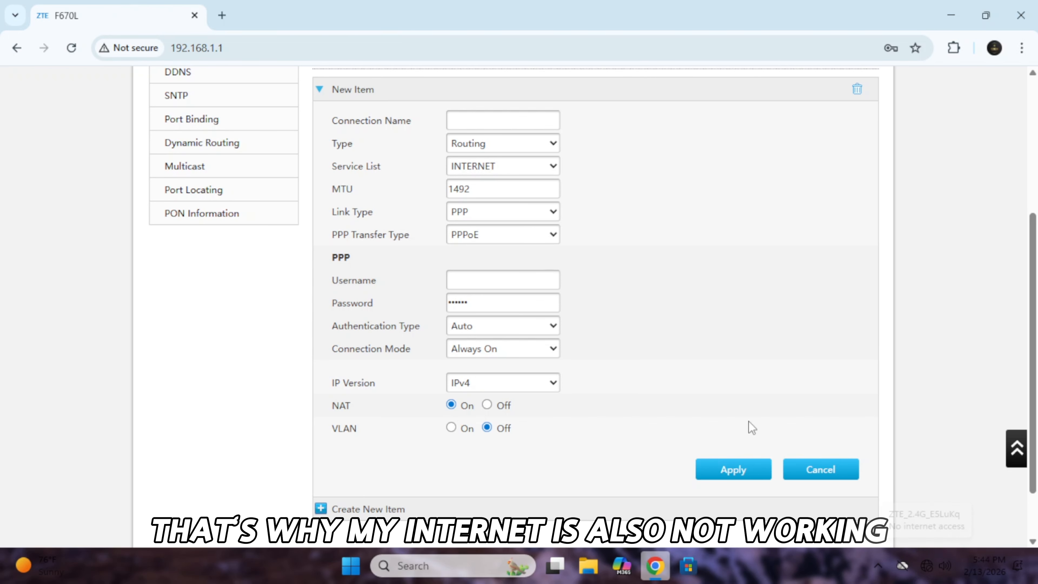
scroll(375, 323, up, 5)
Examine the LAN status and the WLAN SSID configuration under Local Network
click(573, 140)
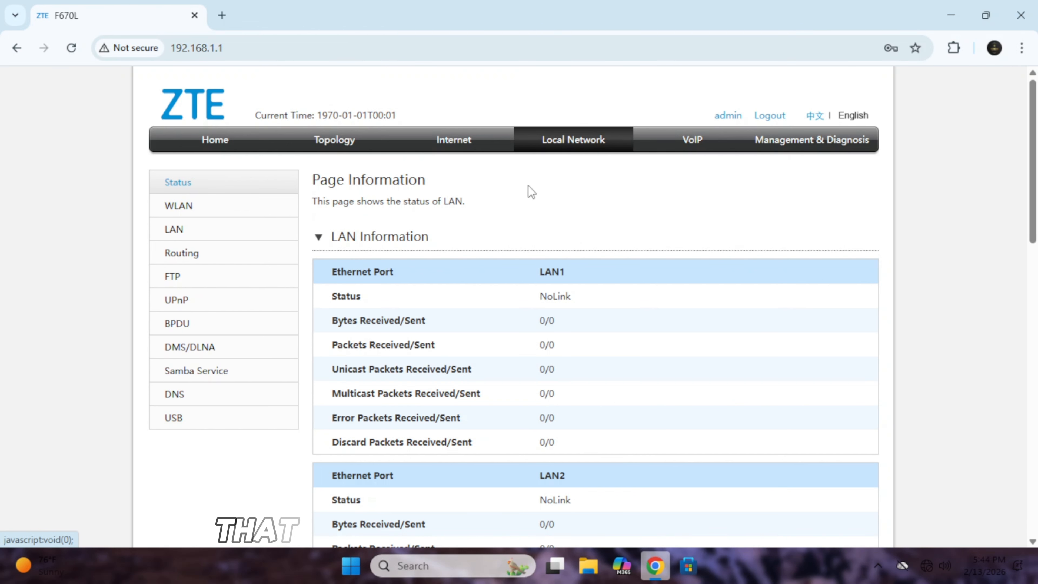
click(325, 237)
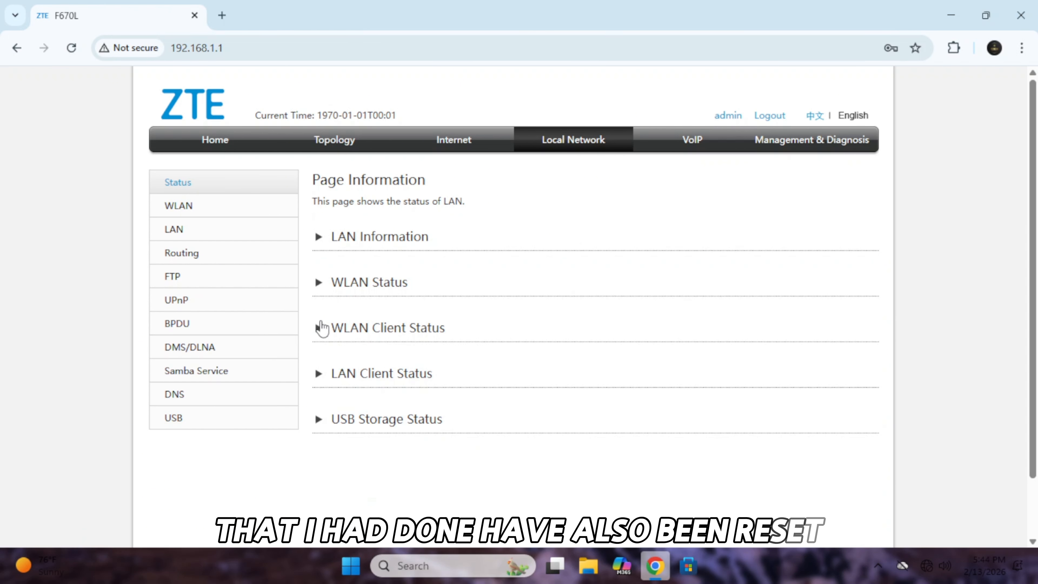
click(192, 206)
click(318, 283)
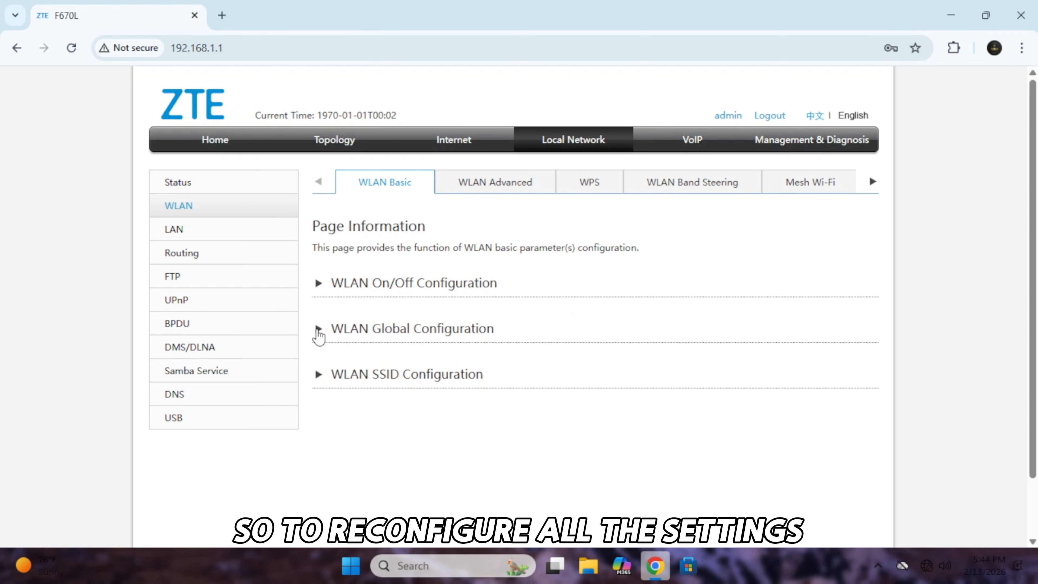
click(329, 374)
scroll(331, 383, down, 3)
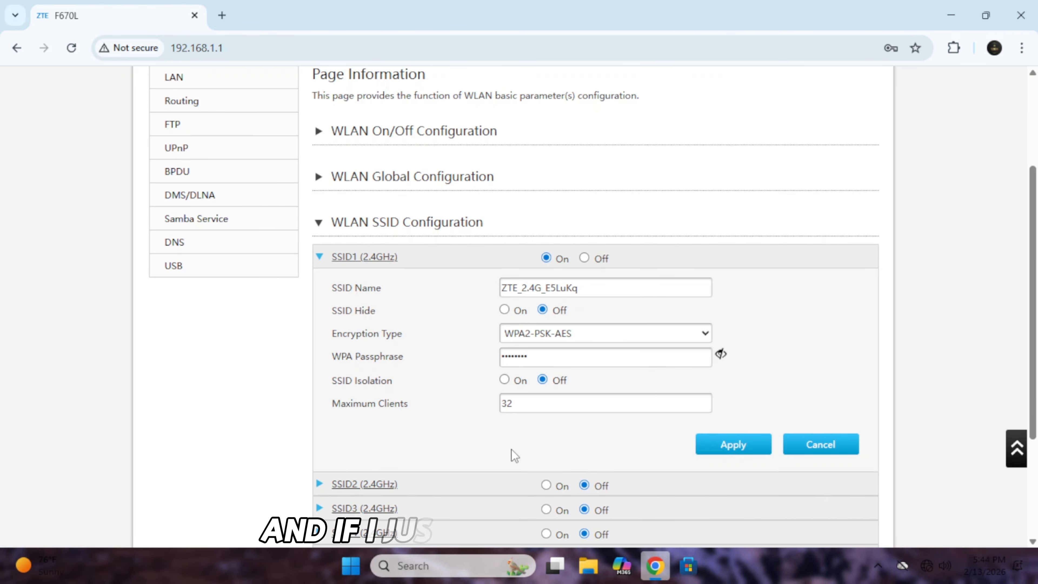
scroll(511, 450, down, 3)
scroll(510, 442, up, 6)
Restore the router's user configuration from config.bin in Downloads under System Management's User Configuration Management
click(503, 183)
click(789, 141)
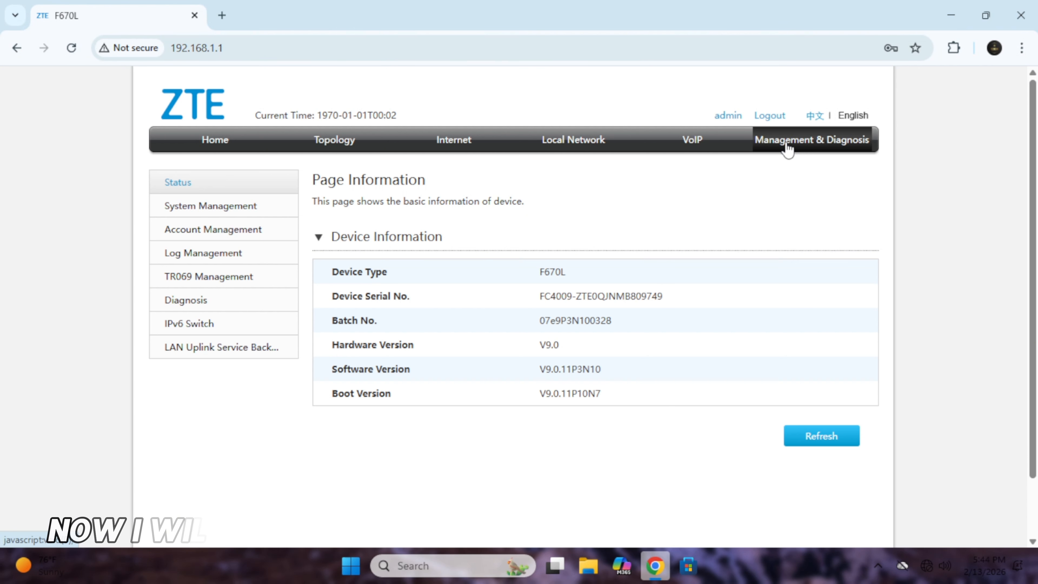
click(203, 207)
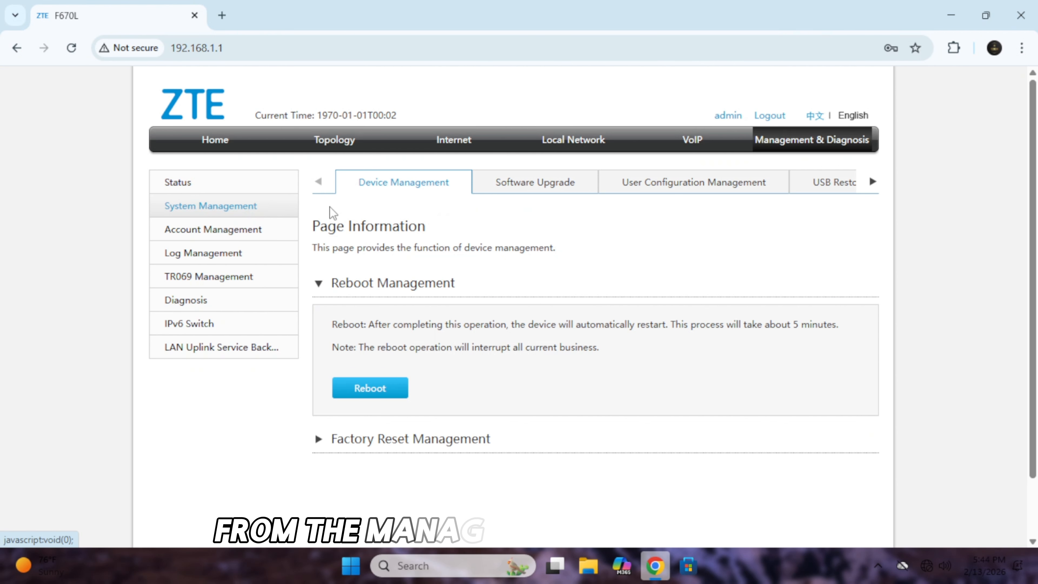
click(680, 189)
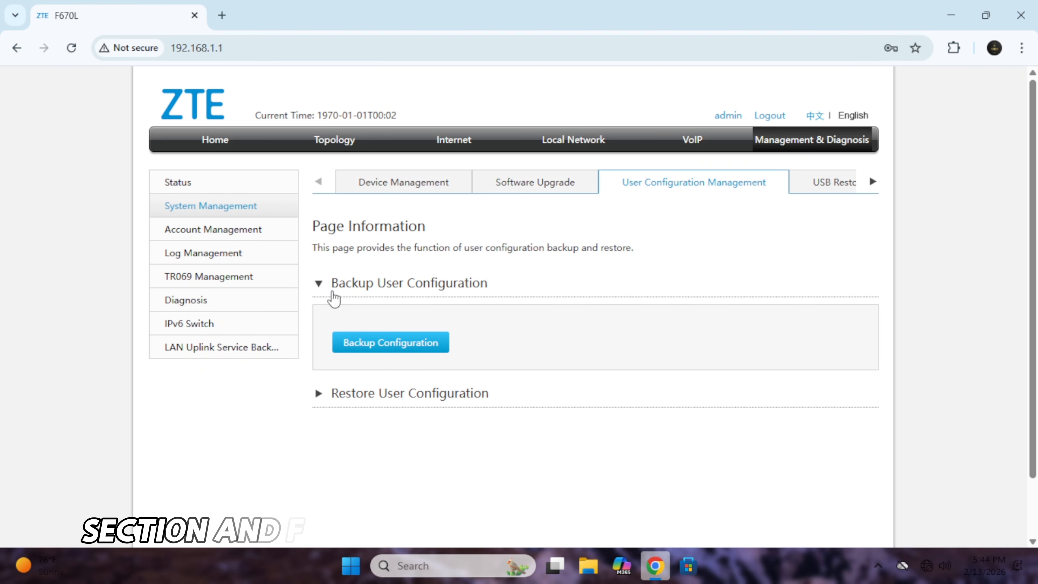
click(321, 301)
click(319, 331)
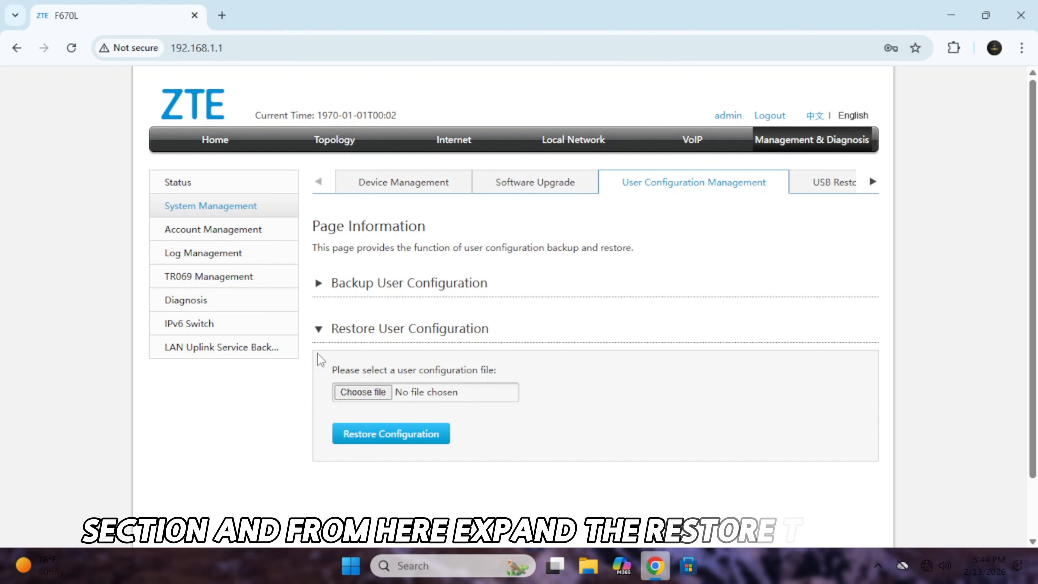
click(364, 391)
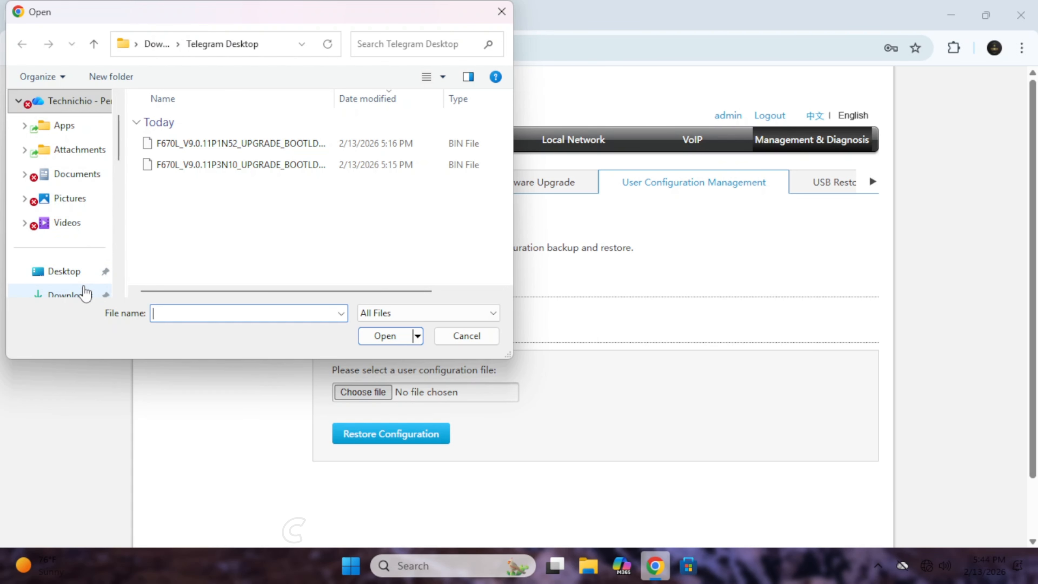
click(81, 294)
click(185, 174)
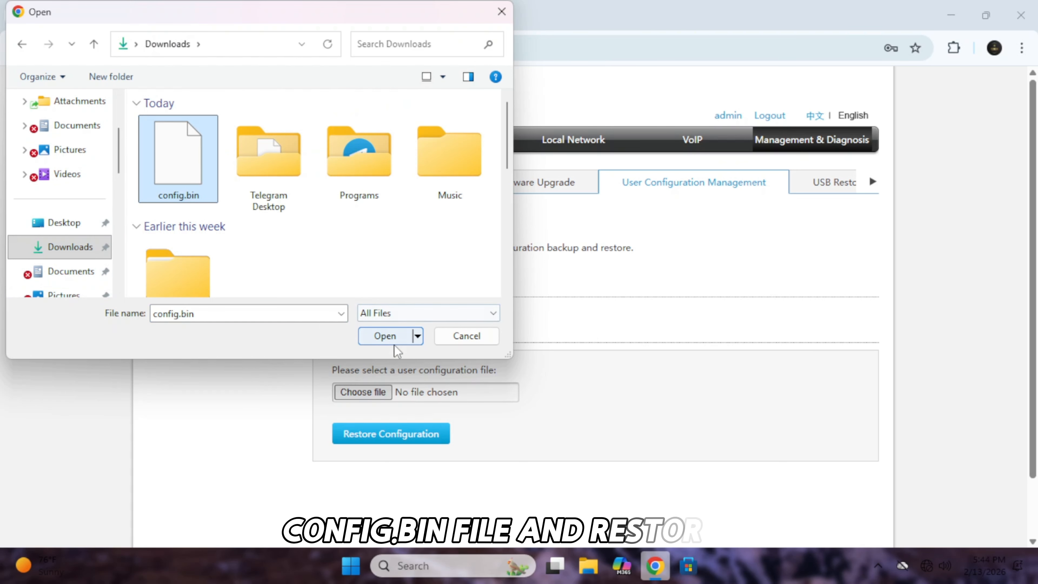
click(390, 337)
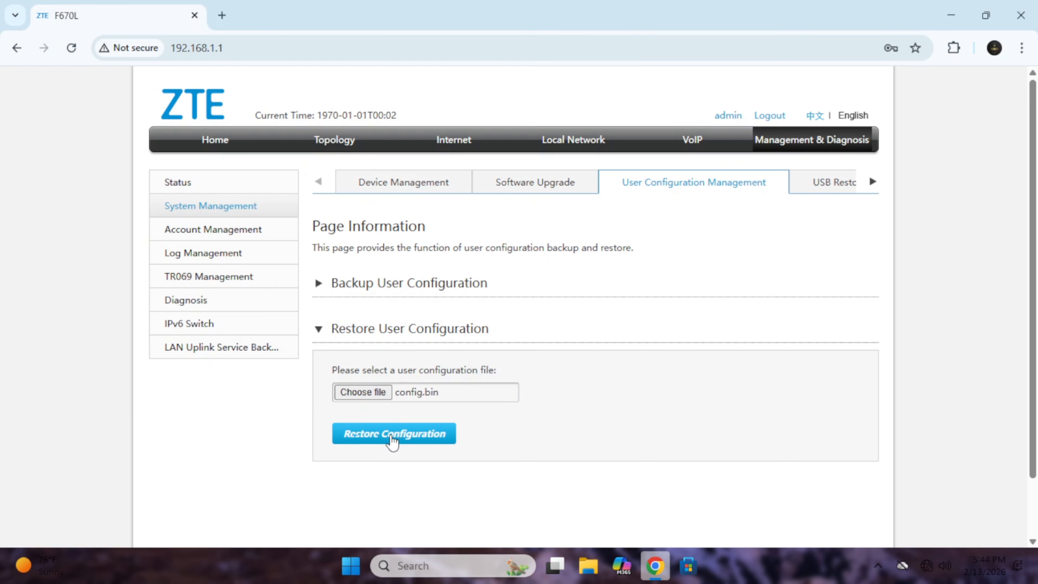
click(392, 436)
click(503, 338)
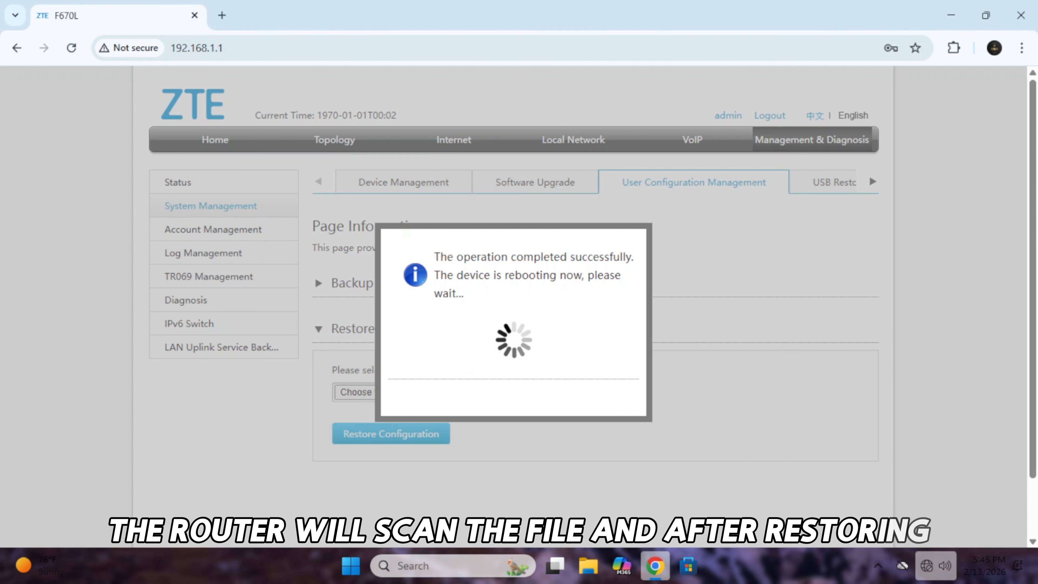
Reconnect to the Technichio Wi-Fi network and log back in as admin with the saved password
click(936, 565)
click(828, 319)
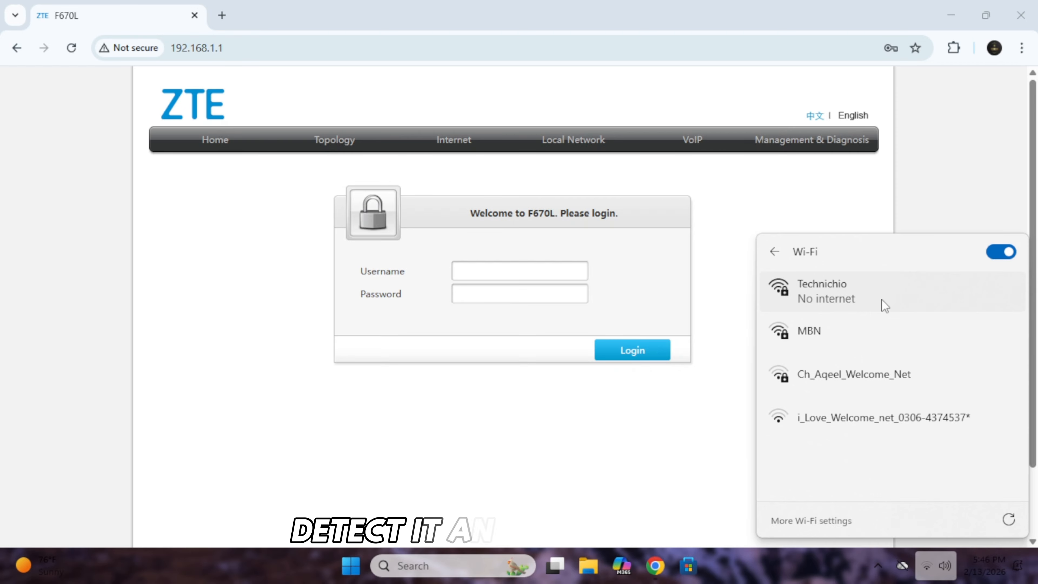
click(533, 275)
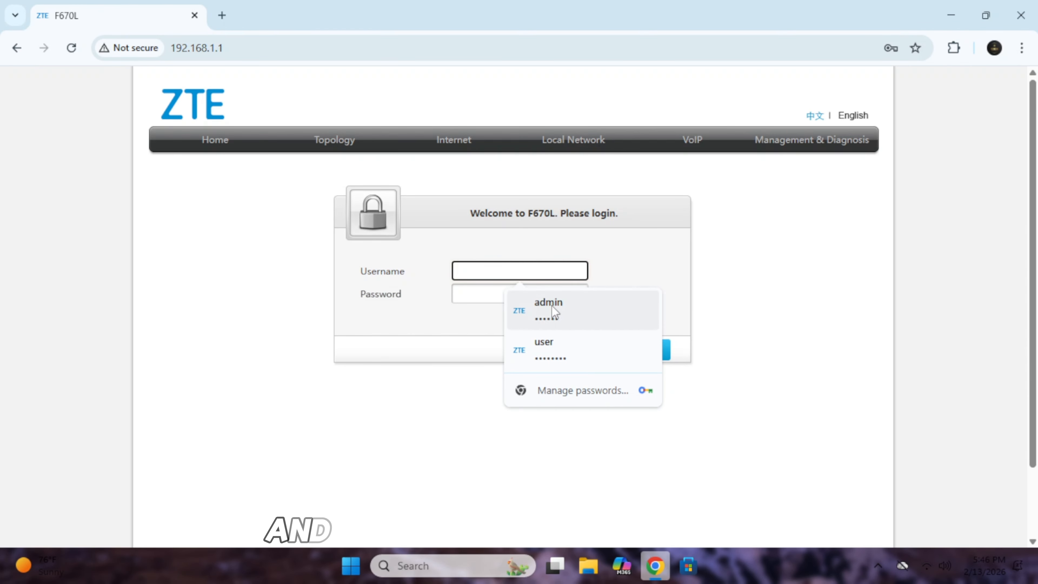
click(560, 301)
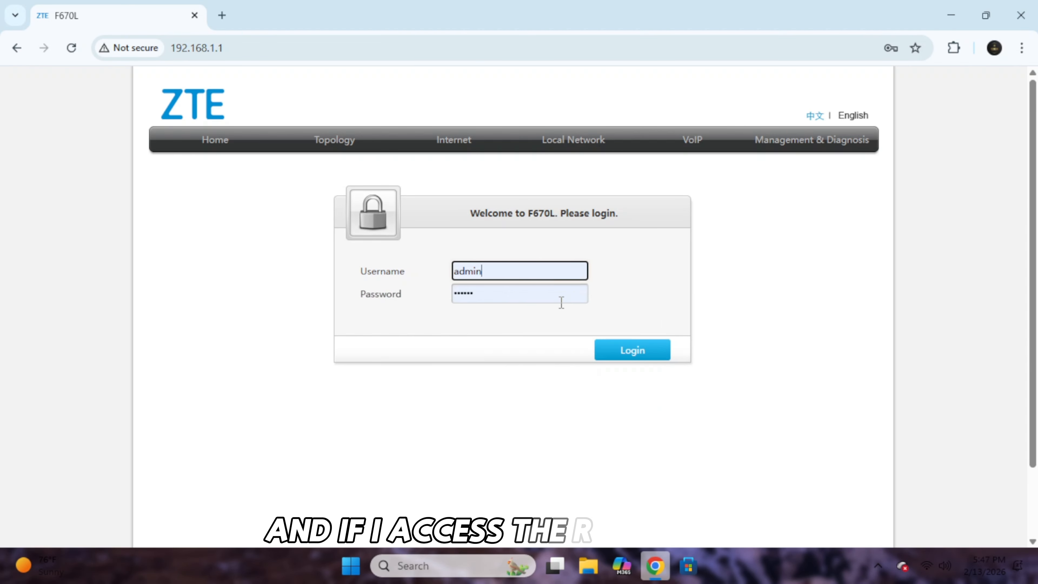
click(625, 358)
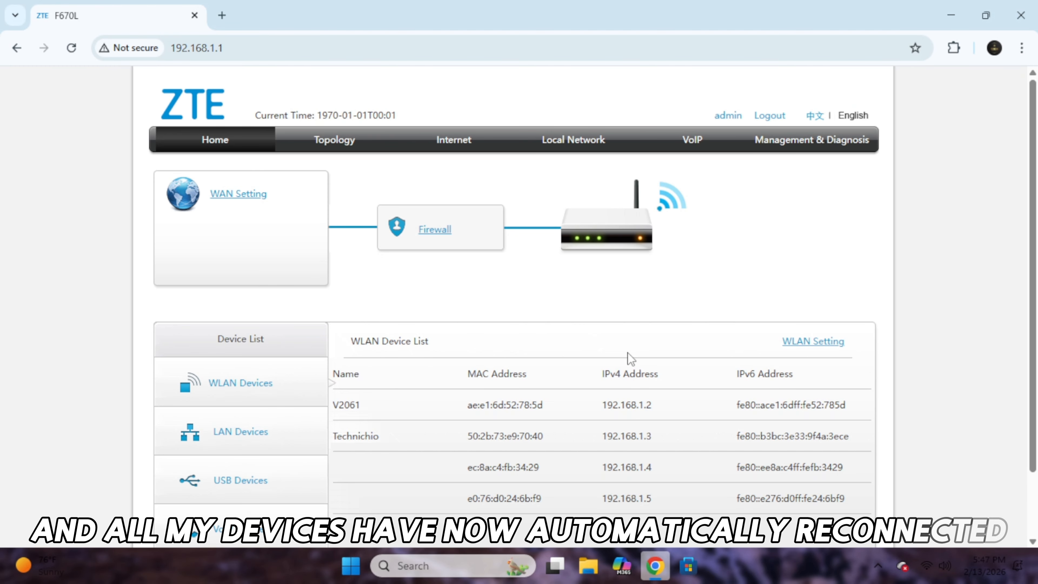
Check the restored Internet status and the WLAN basic settings under Local Network
click(472, 142)
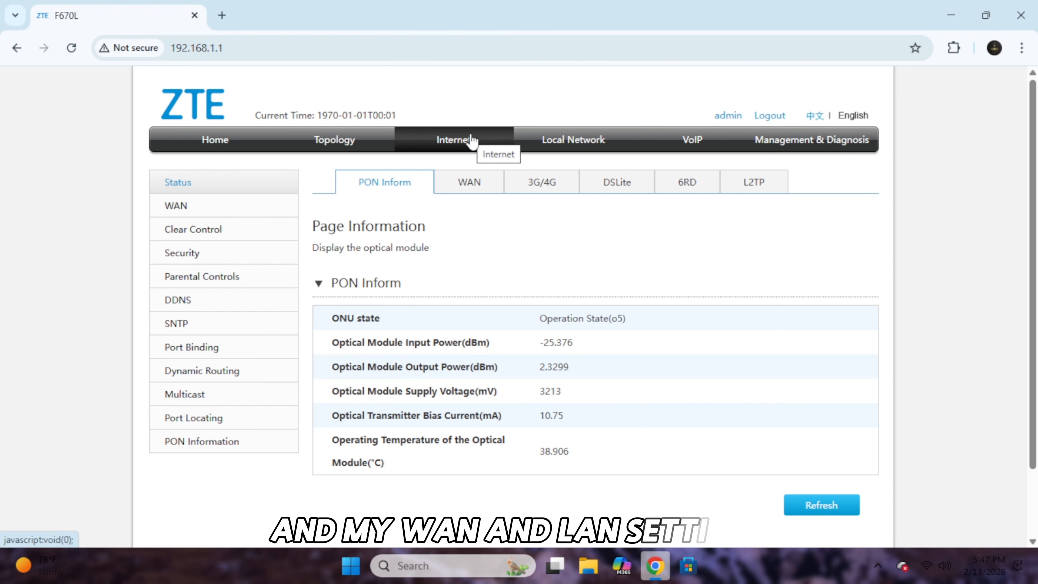
click(573, 141)
click(206, 208)
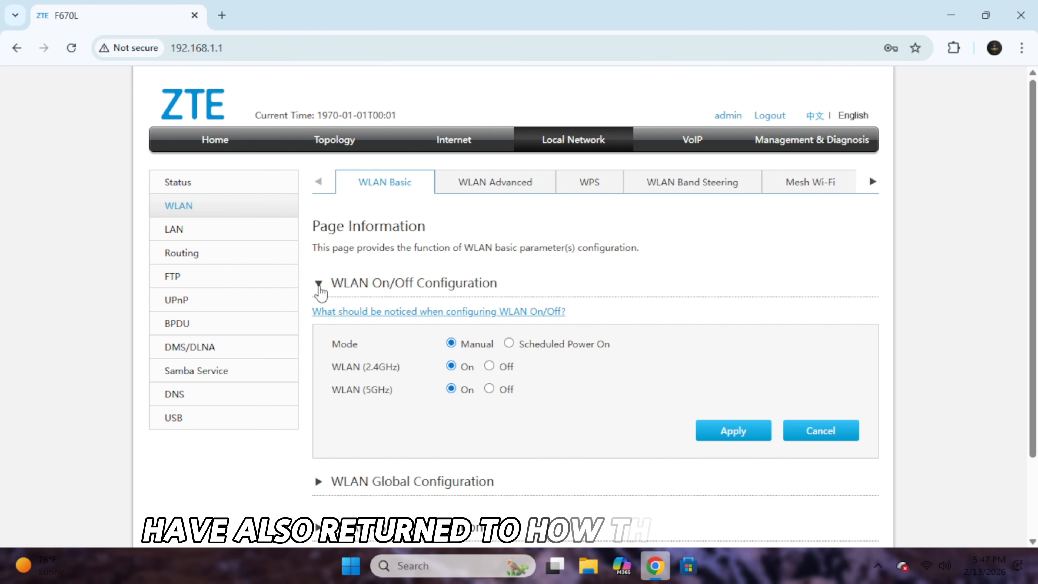
click(319, 286)
click(322, 373)
scroll(352, 425, down, 6)
Open the Channel dashboard bookmark in a new tab and go to the channel's public page
click(222, 15)
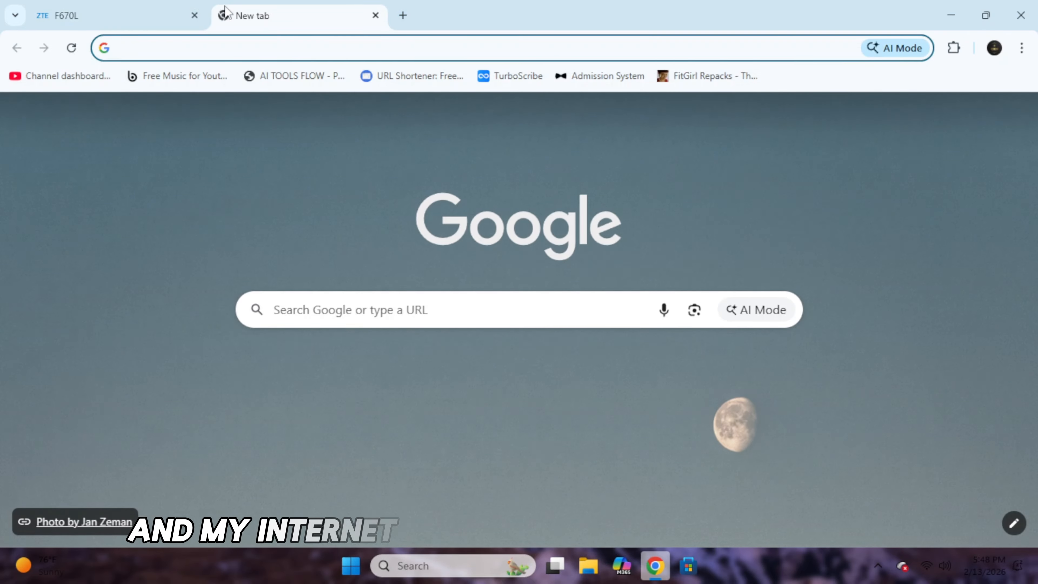
click(61, 77)
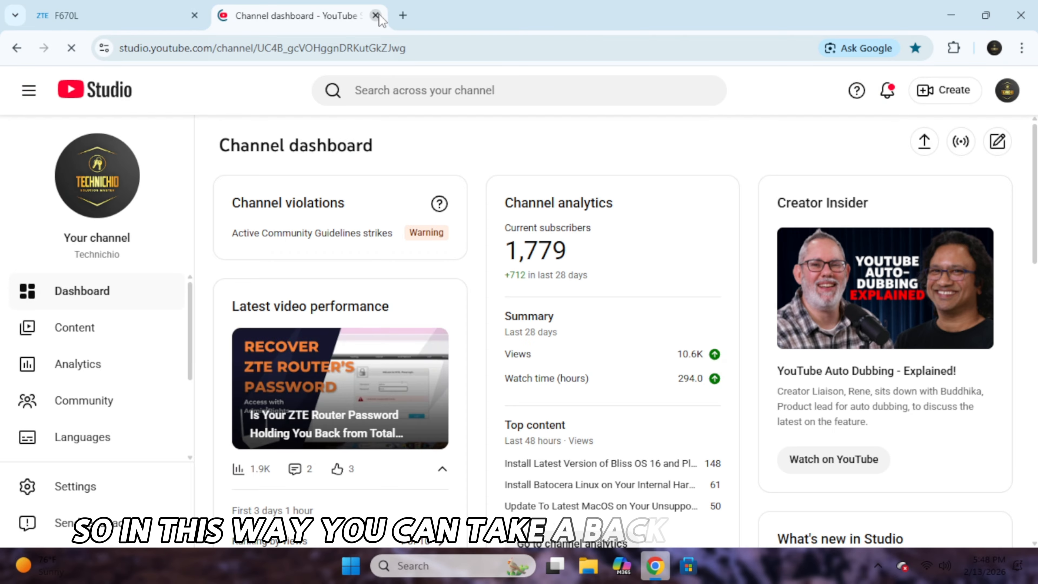
click(103, 180)
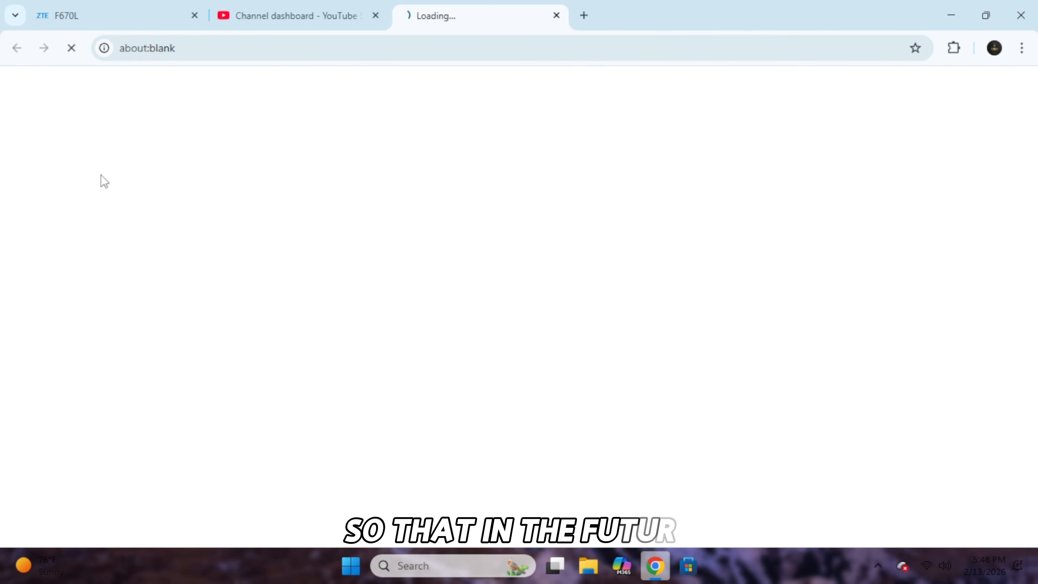
click(375, 16)
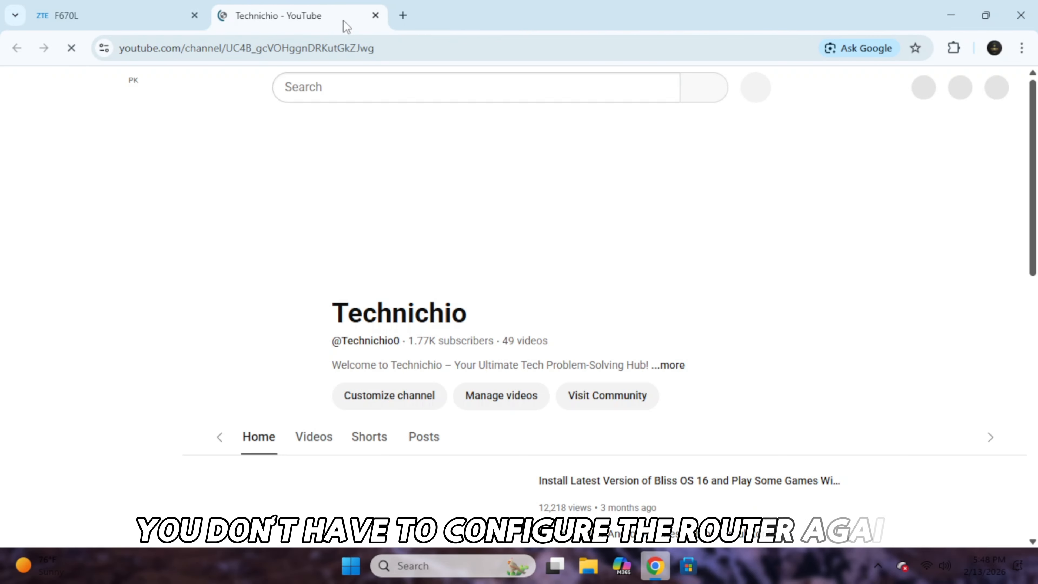